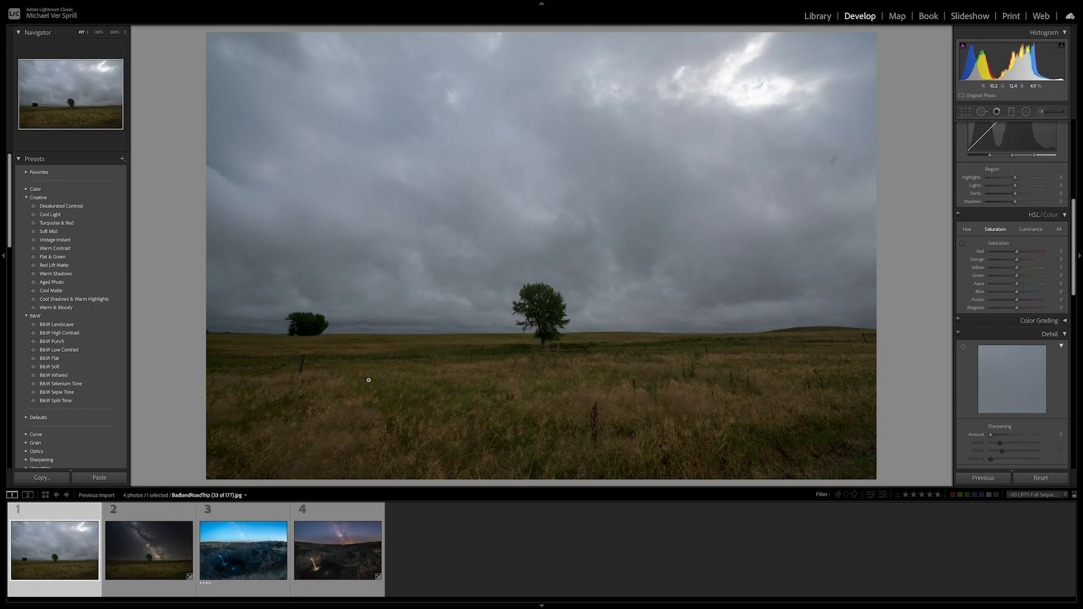
View the Milky Way tree photo, the blue-hour waterfall photo and the night waterfall photo in turn
{"action": "left_click", "coordinate": [156, 539]}
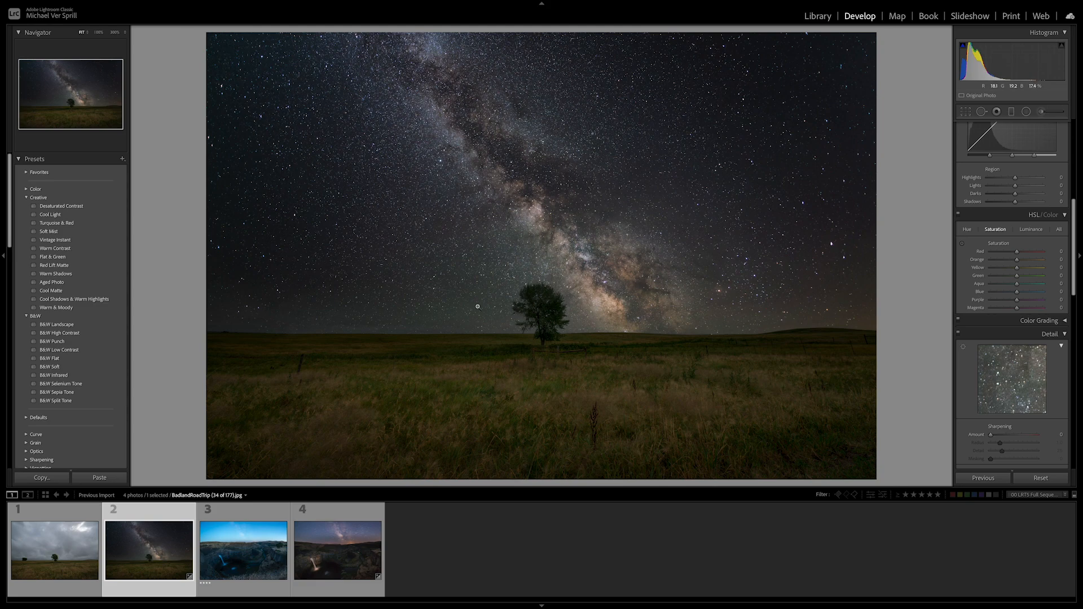
{"action": "left_click", "coordinate": [228, 565]}
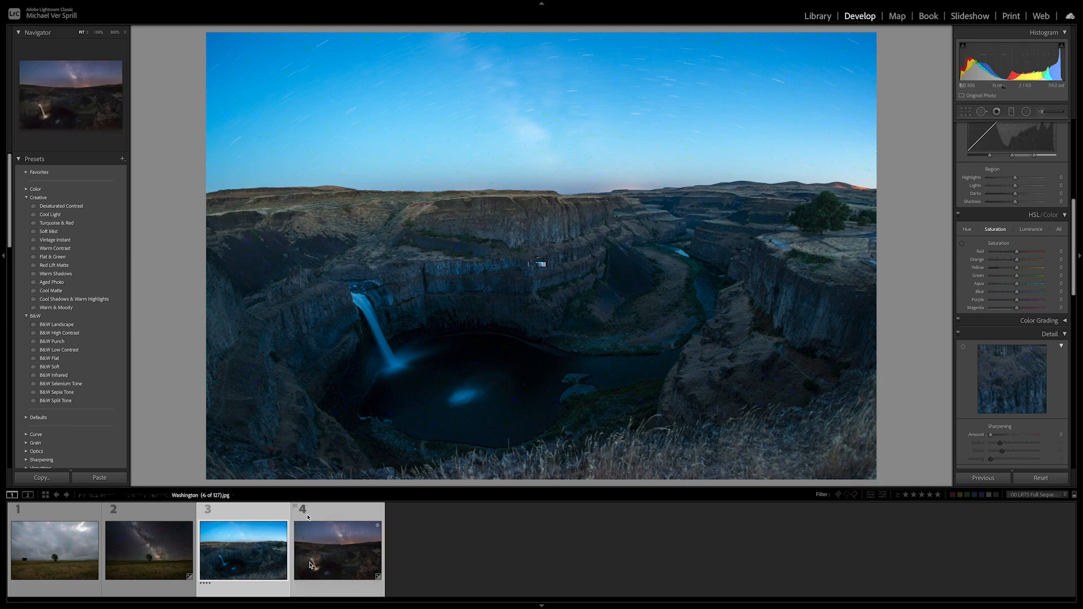
{"action": "left_click", "coordinate": [323, 536]}
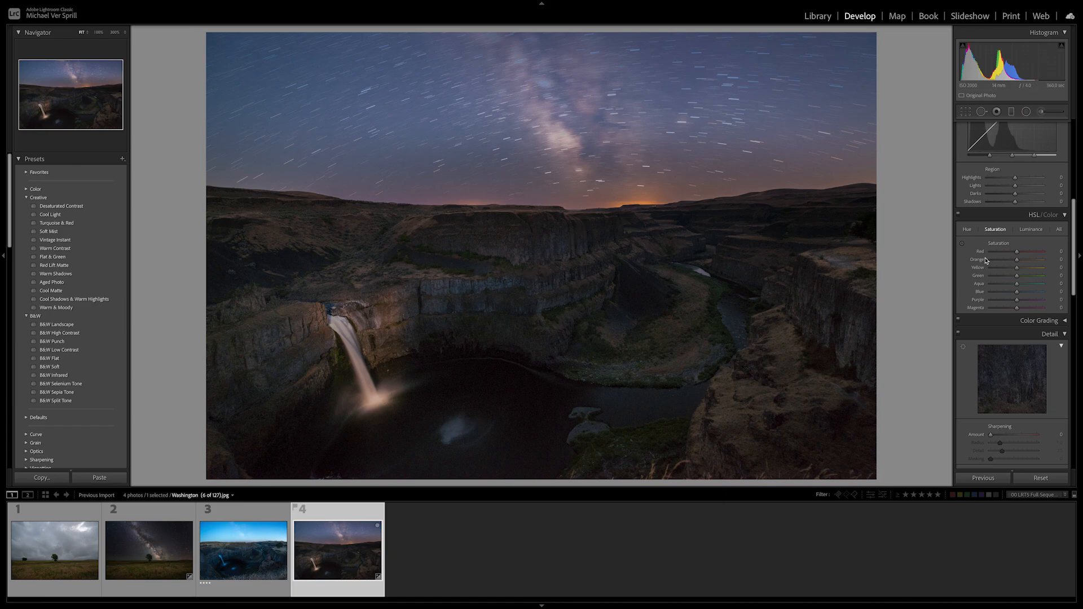
{"action": "scroll", "coordinate": [987, 264], "scroll_direction": "up", "scroll_amount": 5}
{"action": "scroll", "coordinate": [978, 273], "scroll_direction": "up", "scroll_amount": 3}
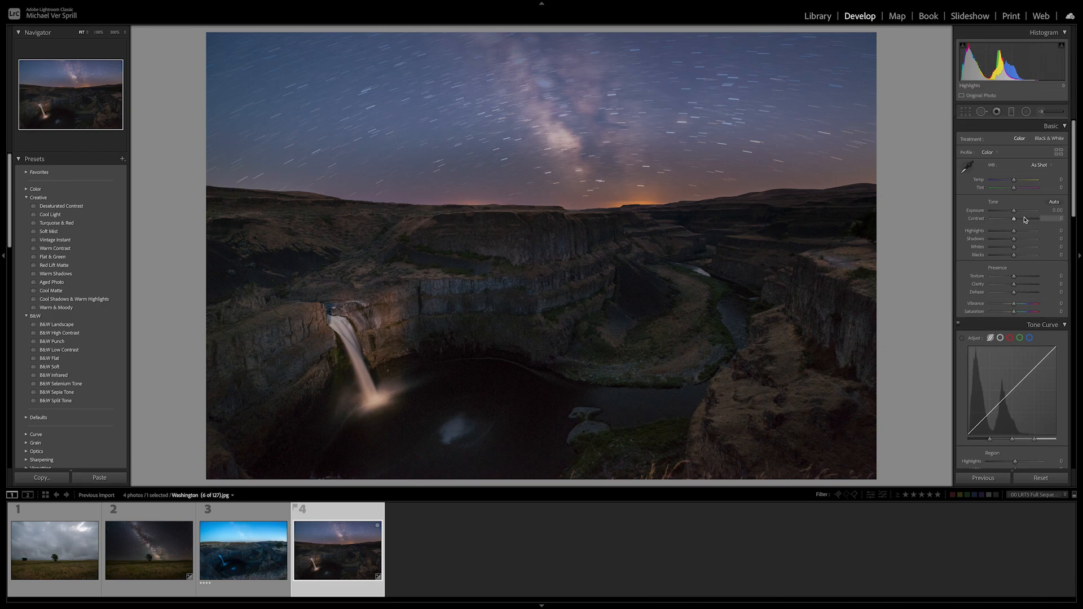
{"action": "left_click_drag", "start_coordinate": [1015, 213], "coordinate": [1017, 212]}
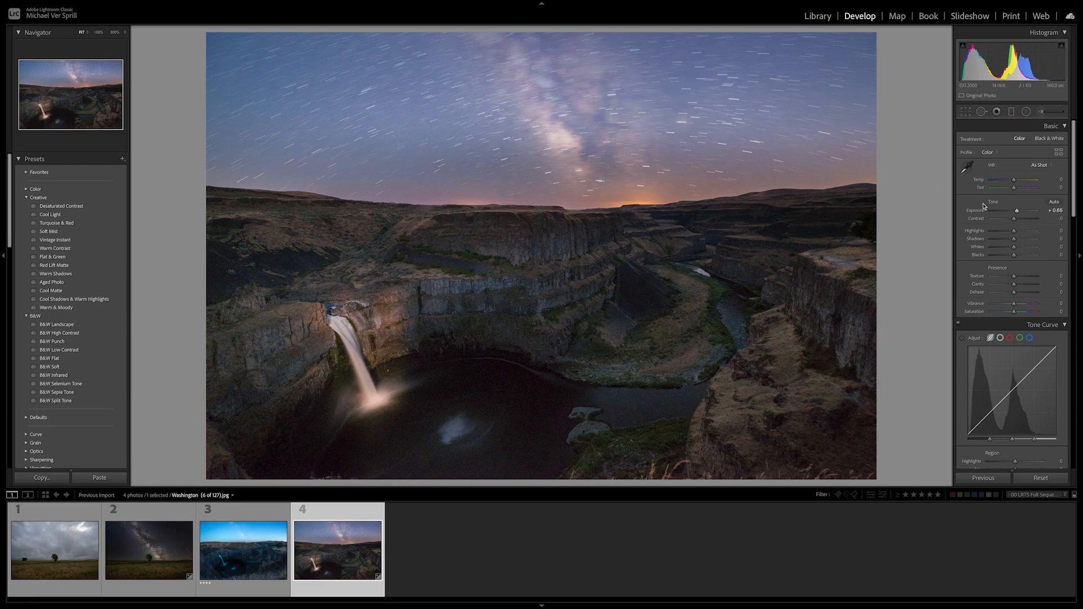
{"action": "double_click", "coordinate": [1017, 213]}
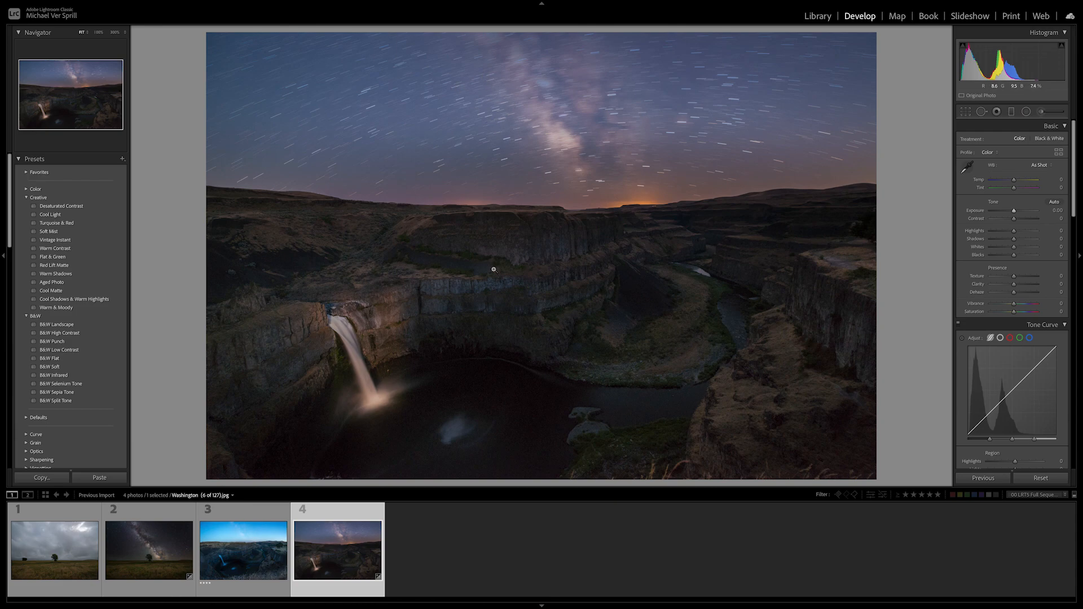
Set the blue-hour waterfall photo's Temp to +7, Tint to +17 and blue saturation to -45
{"action": "left_click", "coordinate": [253, 552]}
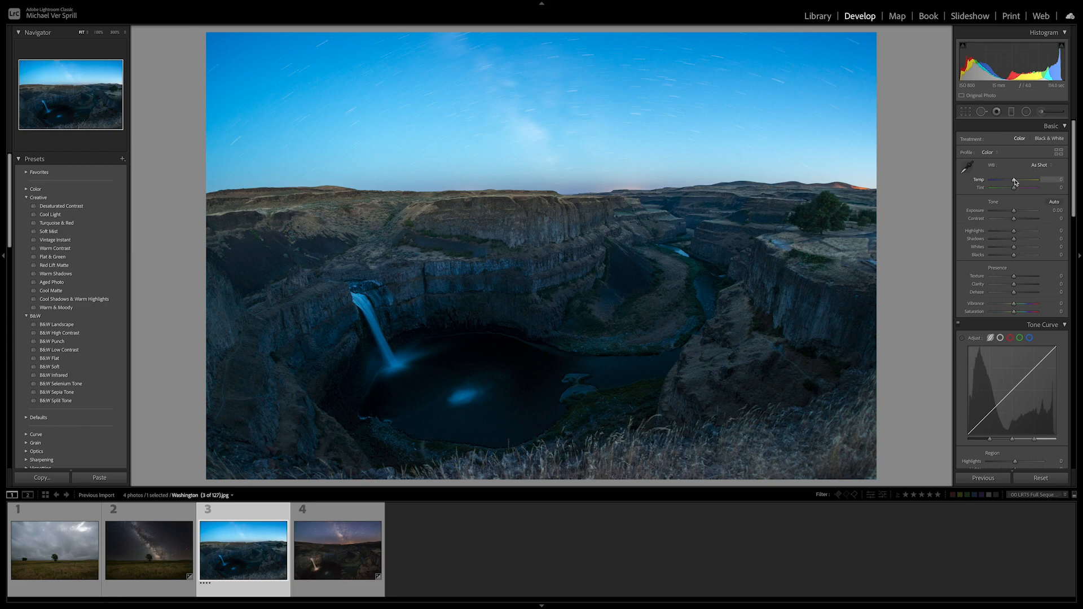
{"action": "left_click_drag", "start_coordinate": [1016, 182], "coordinate": [1019, 189]}
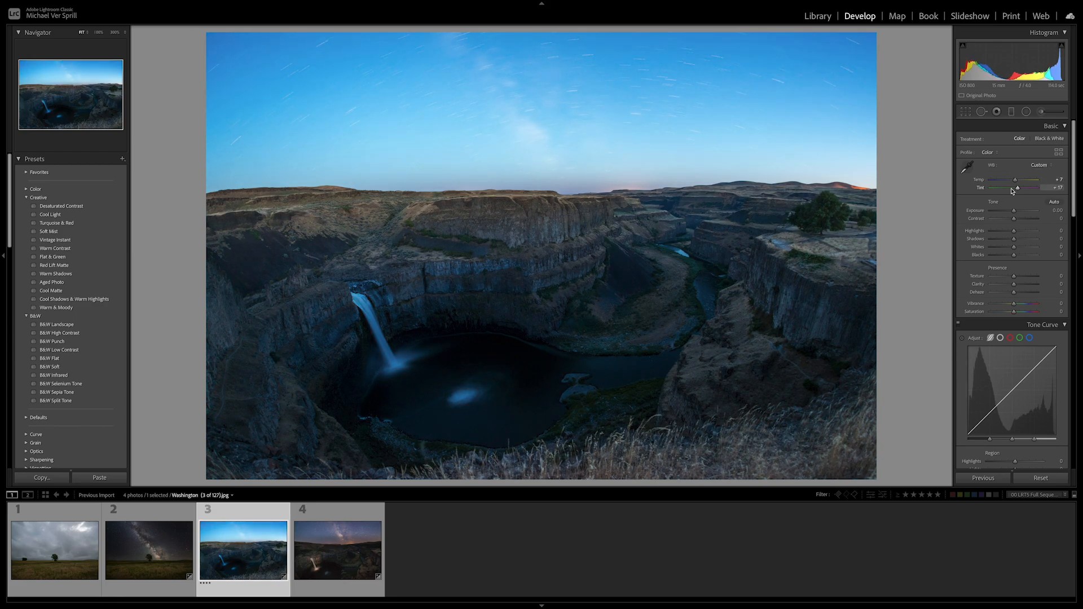
{"action": "scroll", "coordinate": [1026, 281], "scroll_direction": "down", "scroll_amount": 10}
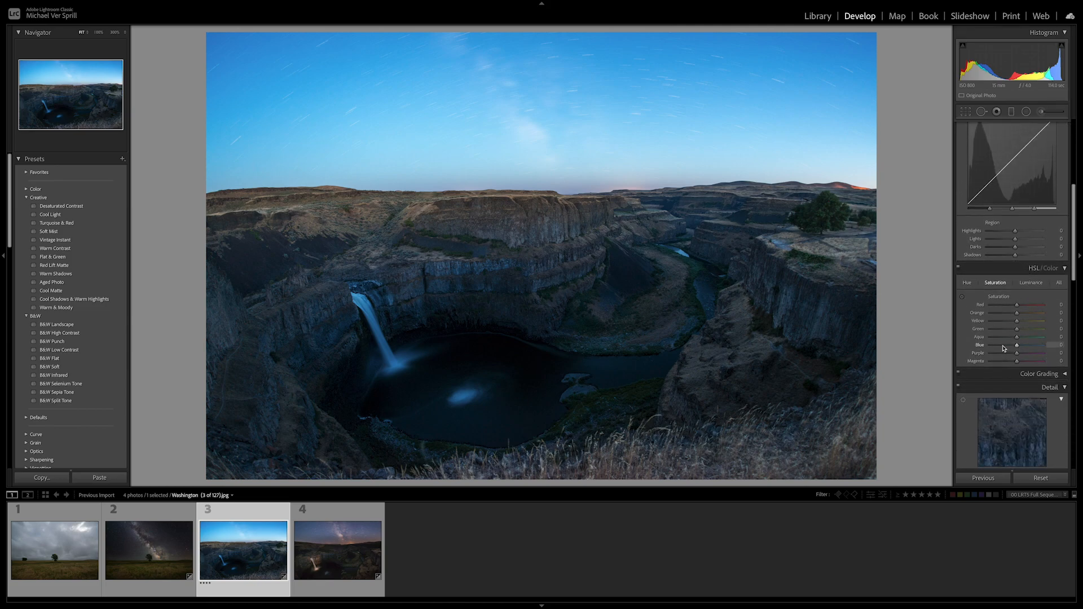
{"action": "left_click", "coordinate": [1003, 345]}
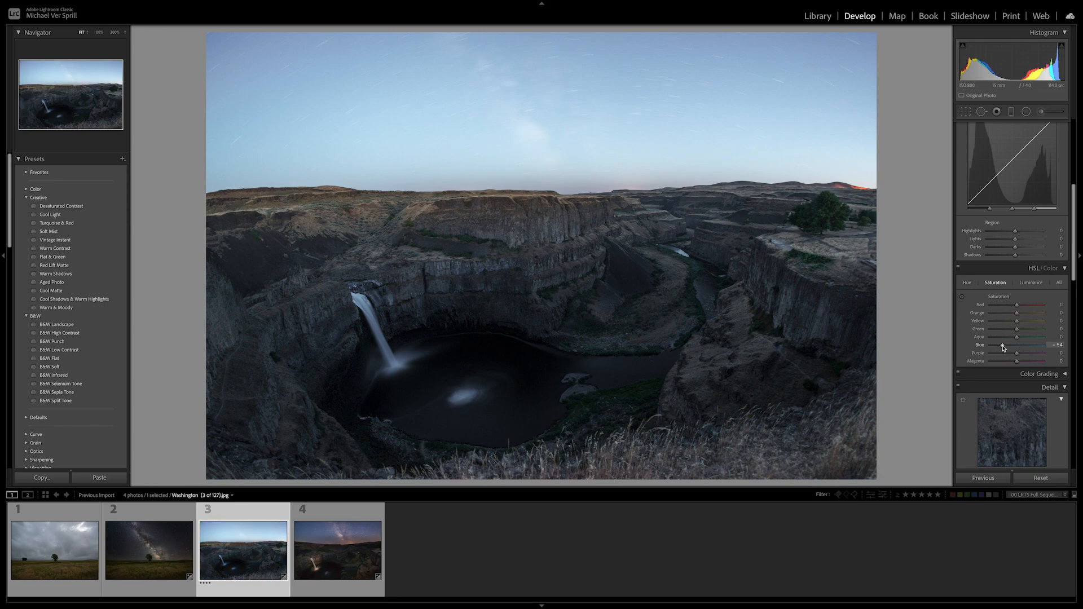
{"action": "left_click_drag", "start_coordinate": [1003, 348], "coordinate": [1007, 348]}
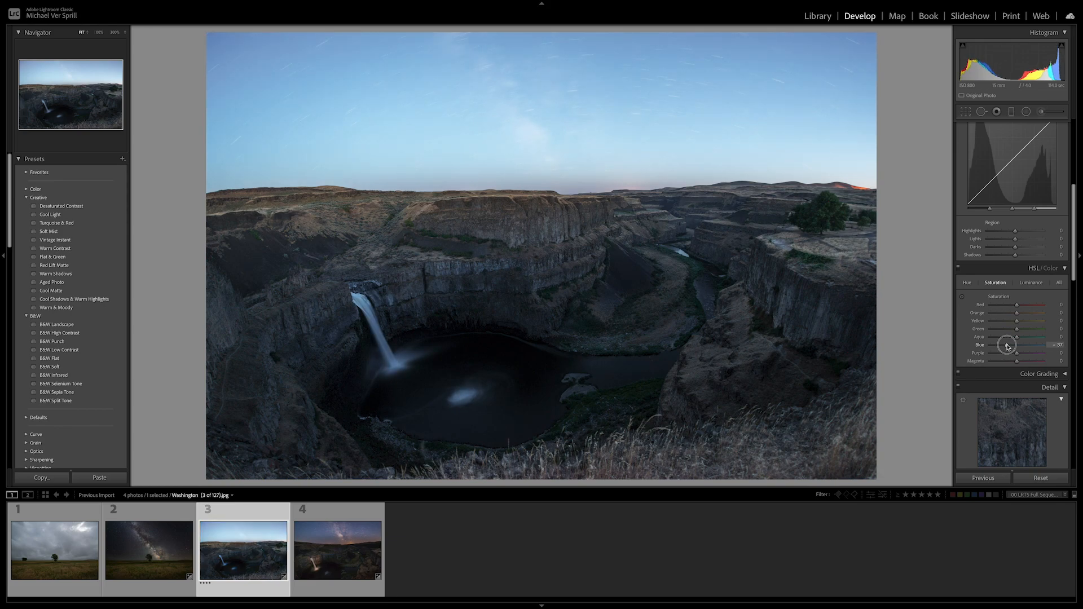
{"action": "left_click", "coordinate": [414, 196]}
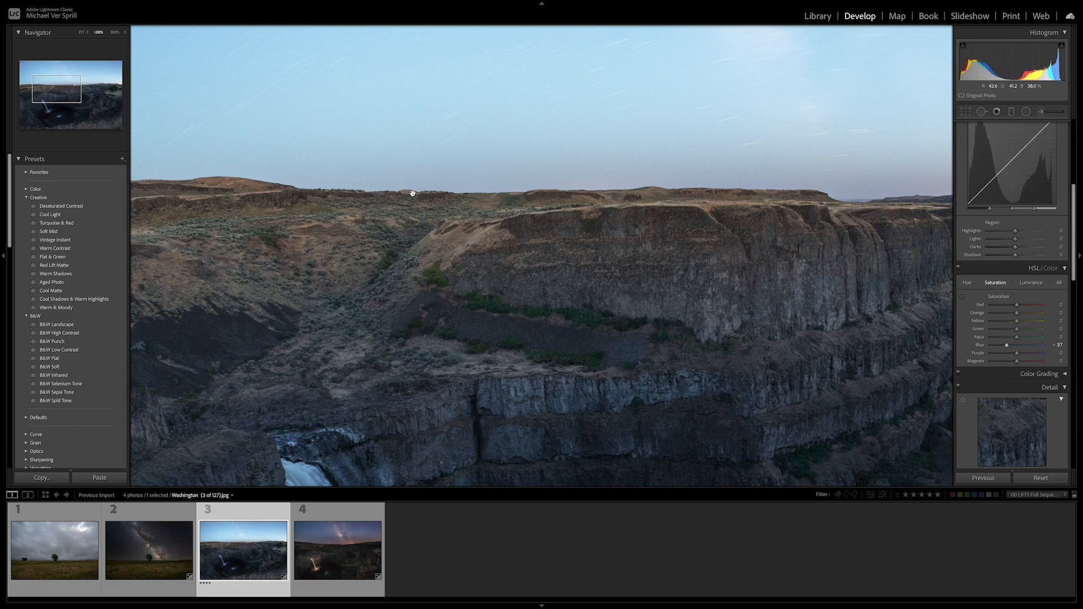
{"action": "scroll", "coordinate": [335, 184], "scroll_direction": "left", "scroll_amount": 2}
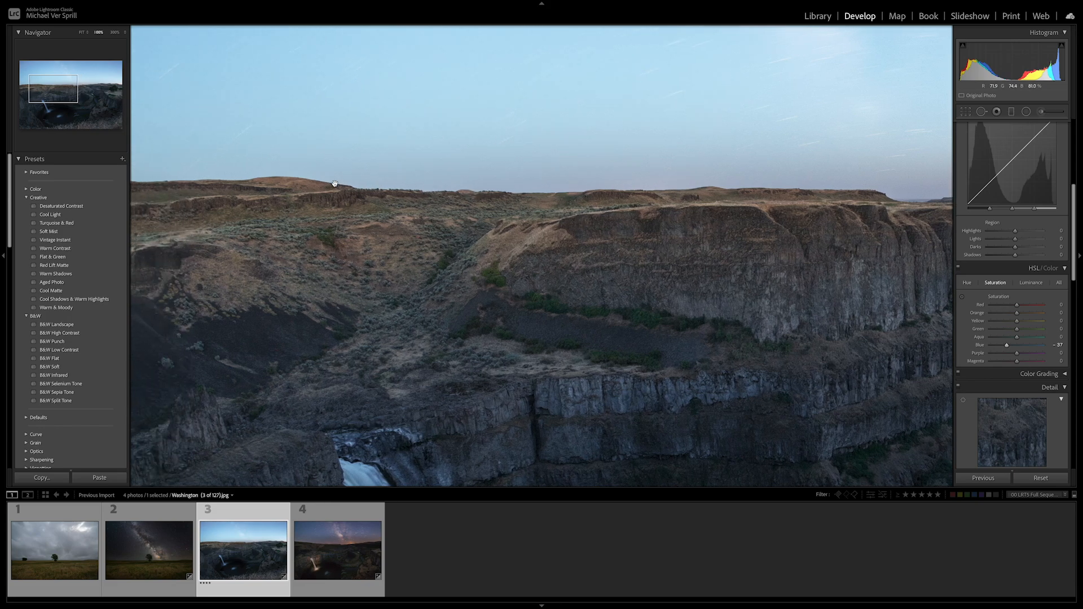
{"action": "left_click", "coordinate": [447, 189]}
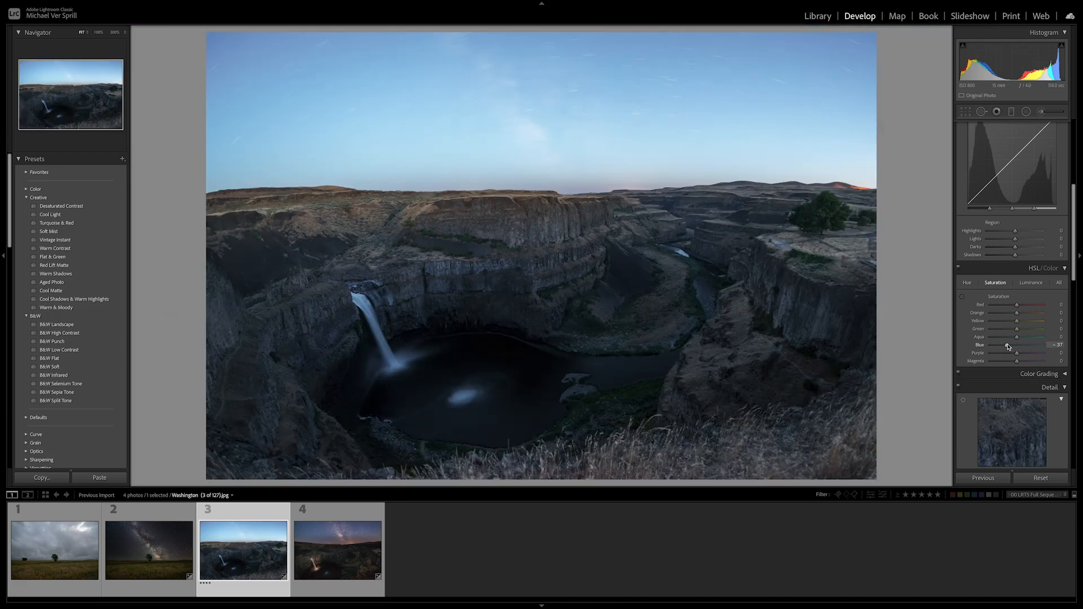
{"action": "left_click_drag", "start_coordinate": [1008, 345], "coordinate": [1008, 346]}
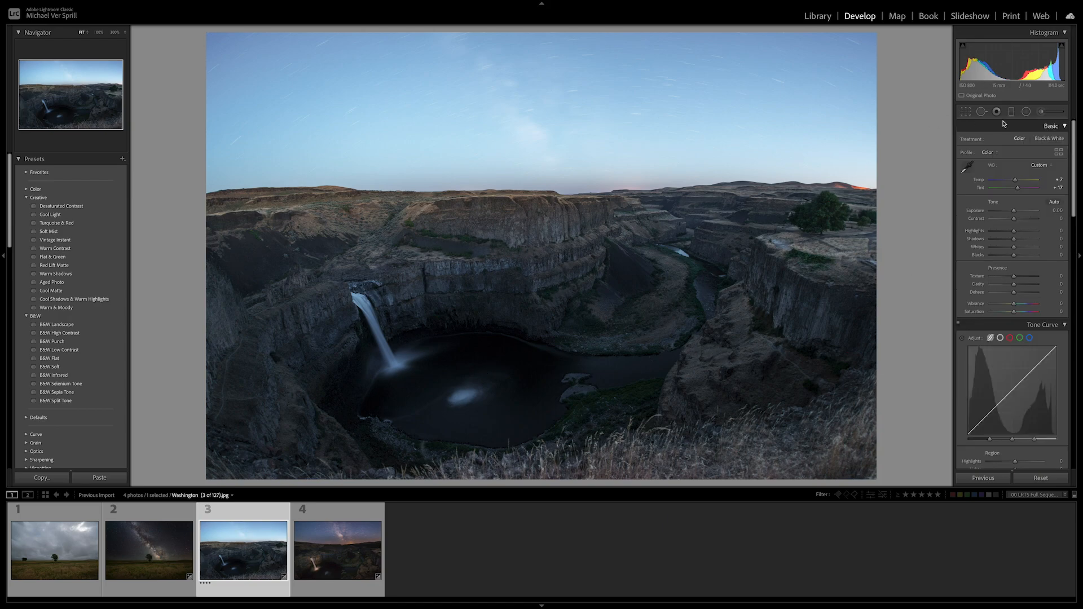
Add a wide radial filter over the lower canyon and waterfall pool, with its Exposure set to 0.79
{"action": "left_click", "coordinate": [1026, 111]}
{"action": "left_click_drag", "start_coordinate": [486, 322], "coordinate": [553, 375]}
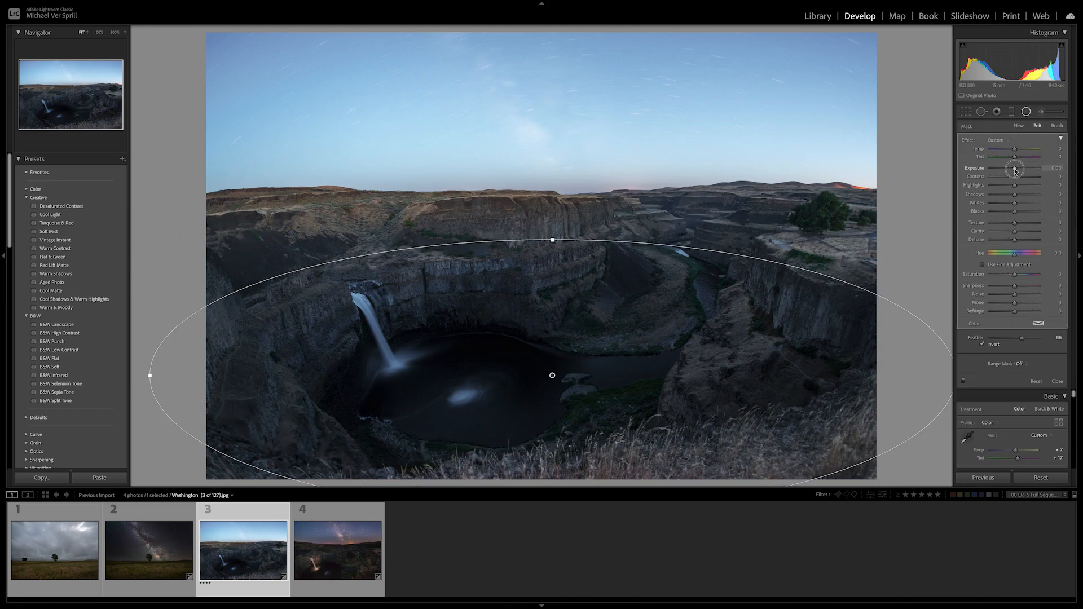
{"action": "left_click_drag", "start_coordinate": [1015, 168], "coordinate": [1019, 168]}
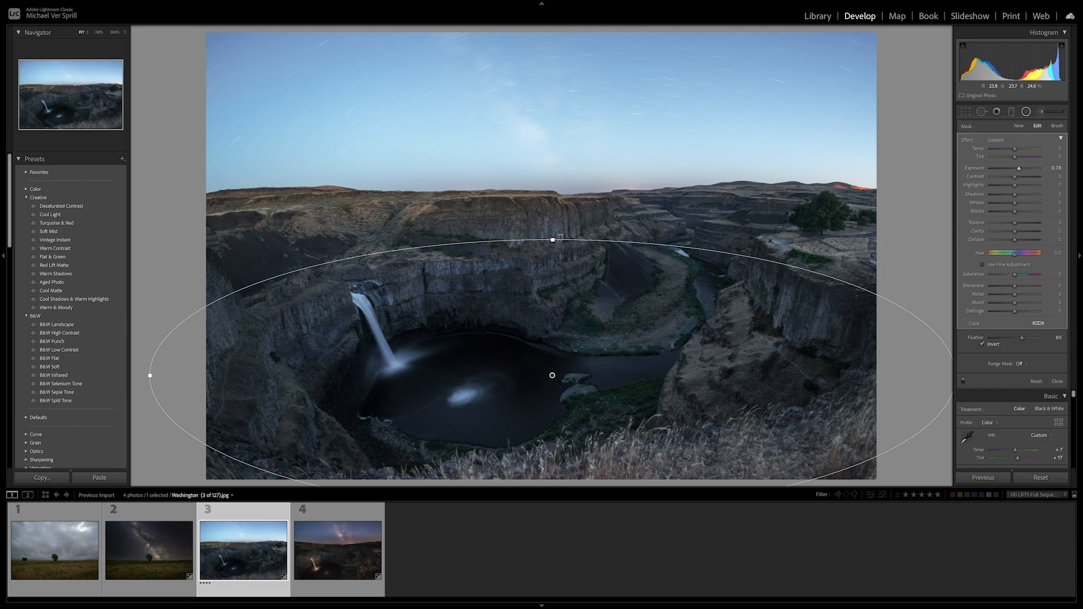
{"action": "left_click_drag", "start_coordinate": [552, 239], "coordinate": [552, 237]}
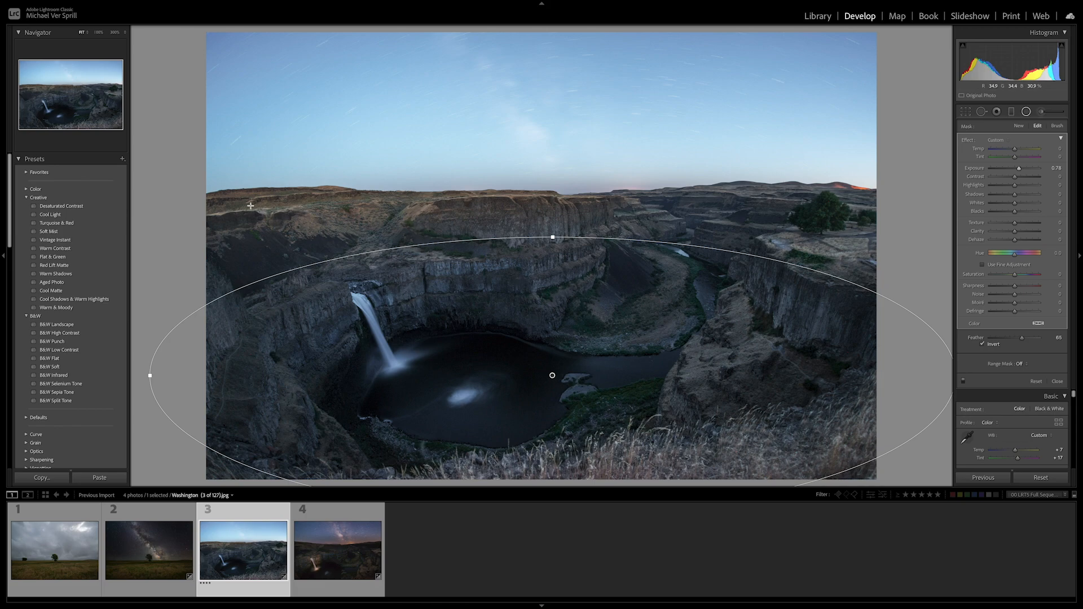
{"action": "left_click", "coordinate": [1058, 381]}
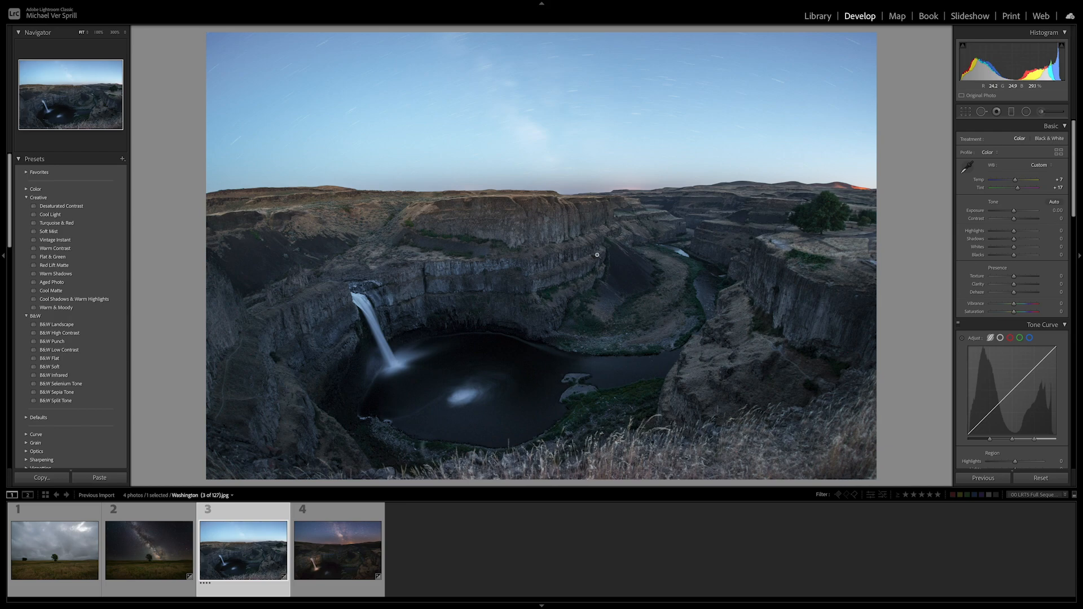
Brush a local adjustment along the canyon rim below the horizon and cool its temperature slightly
{"action": "left_click", "coordinate": [1044, 112]}
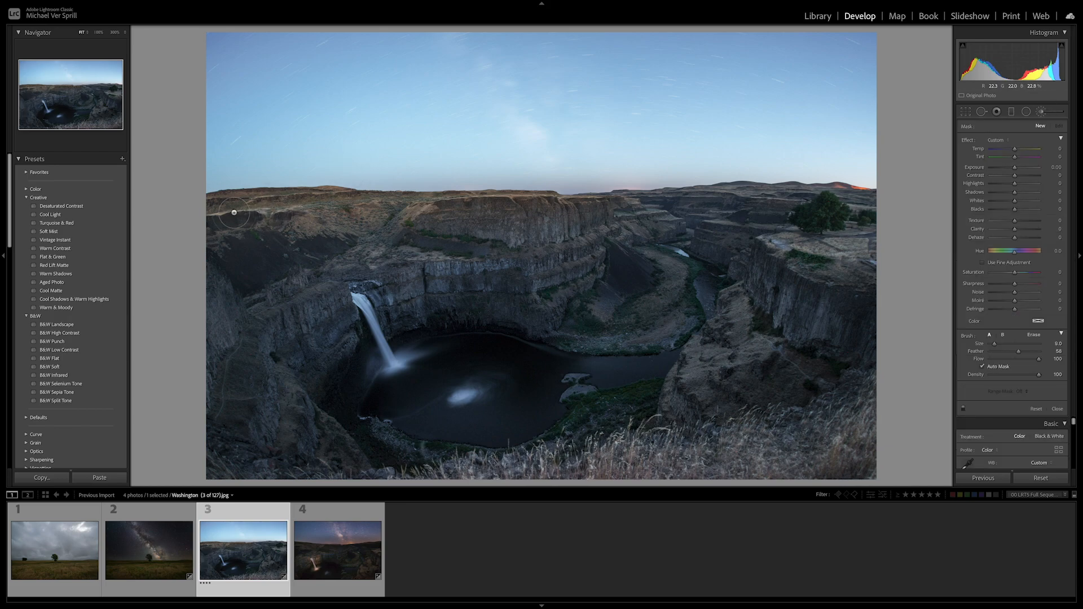
{"action": "scroll", "coordinate": [226, 214], "scroll_direction": "down", "scroll_amount": 3}
{"action": "mouse_move", "coordinate": [541, 206]}
{"action": "left_mouse_down"}
{"action": "mouse_move", "coordinate": [619, 199]}
{"action": "mouse_move", "coordinate": [597, 204]}
{"action": "left_mouse_up"}
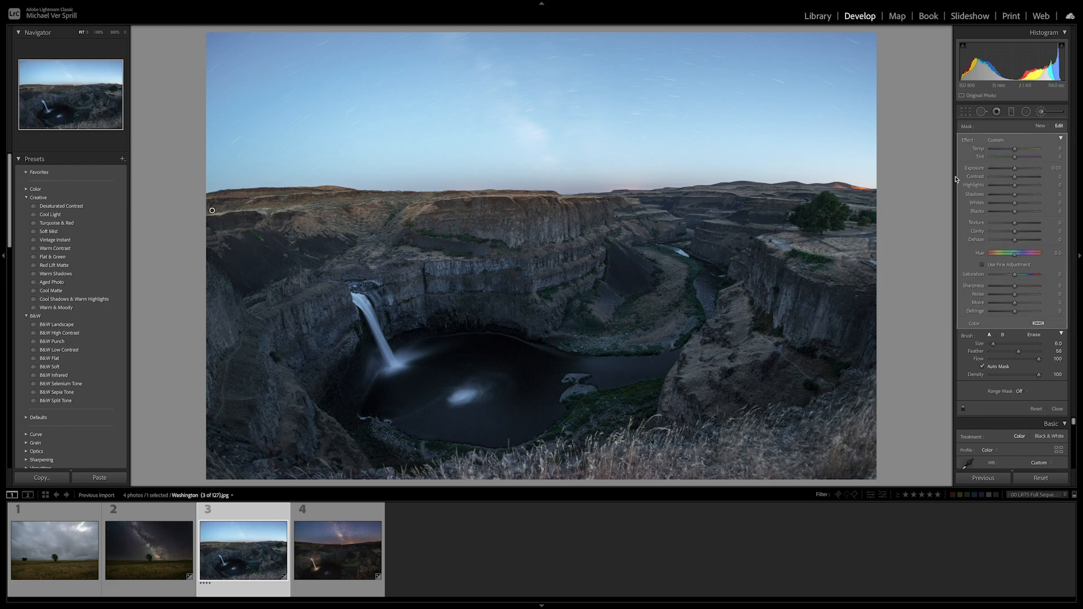
{"action": "left_click", "coordinate": [1010, 149]}
{"action": "key", "text": "k"}
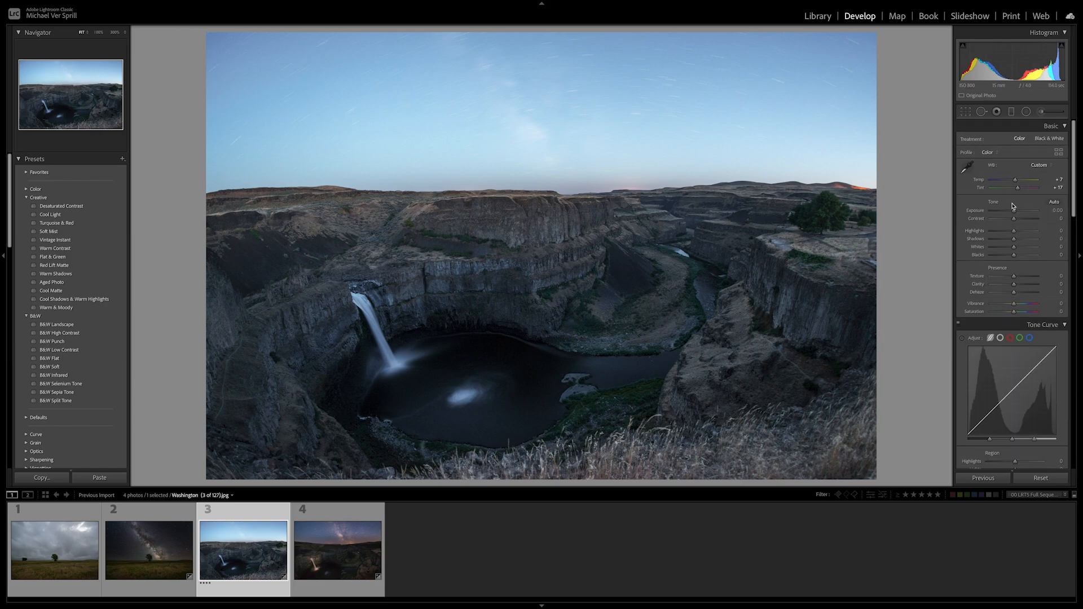
Darken the photo with Exposure -0.35, Contrast +9, Highlights -43 and Whites -71
{"action": "left_click_drag", "start_coordinate": [1014, 221], "coordinate": [1012, 213]}
{"action": "left_click_drag", "start_coordinate": [1014, 231], "coordinate": [1003, 231]}
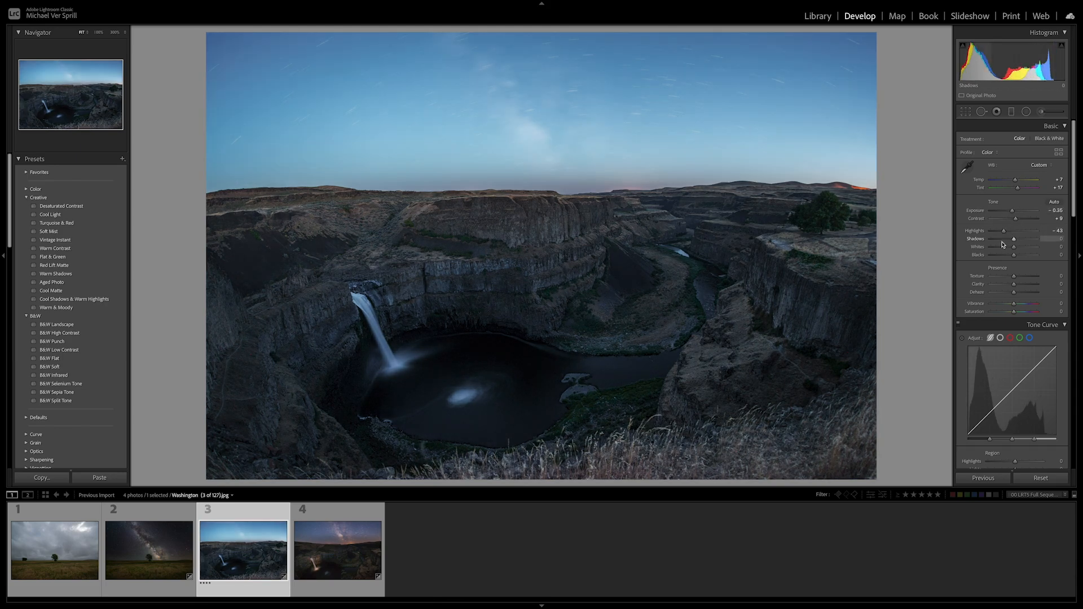
{"action": "left_click_drag", "start_coordinate": [1014, 247], "coordinate": [998, 247]}
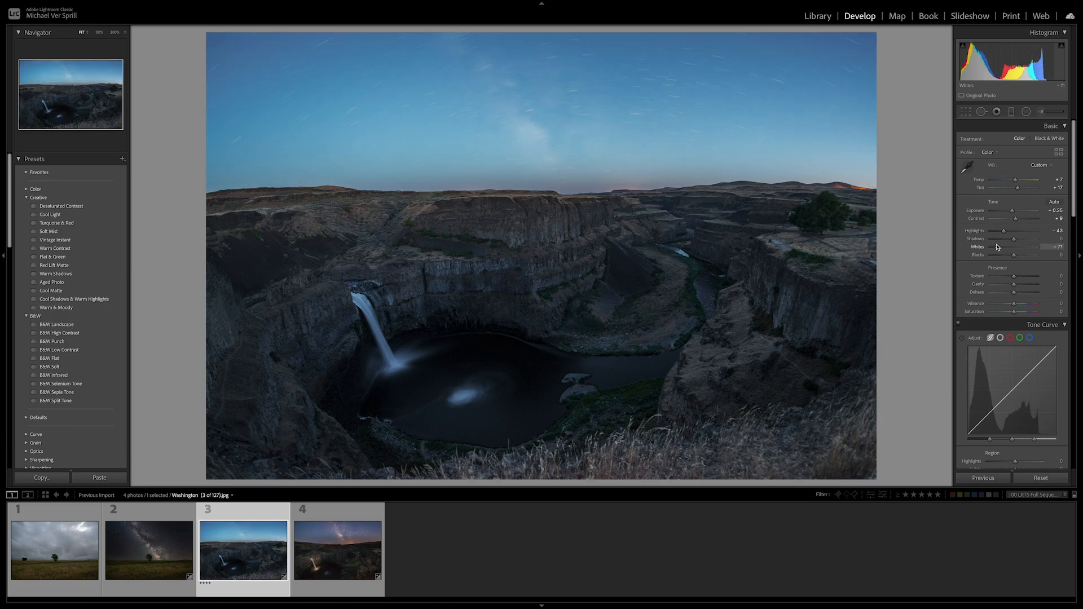
Compare with the night waterfall photo and fine-tune the blue and aqua saturation of the blue-hour photo
{"action": "left_click", "coordinate": [344, 554]}
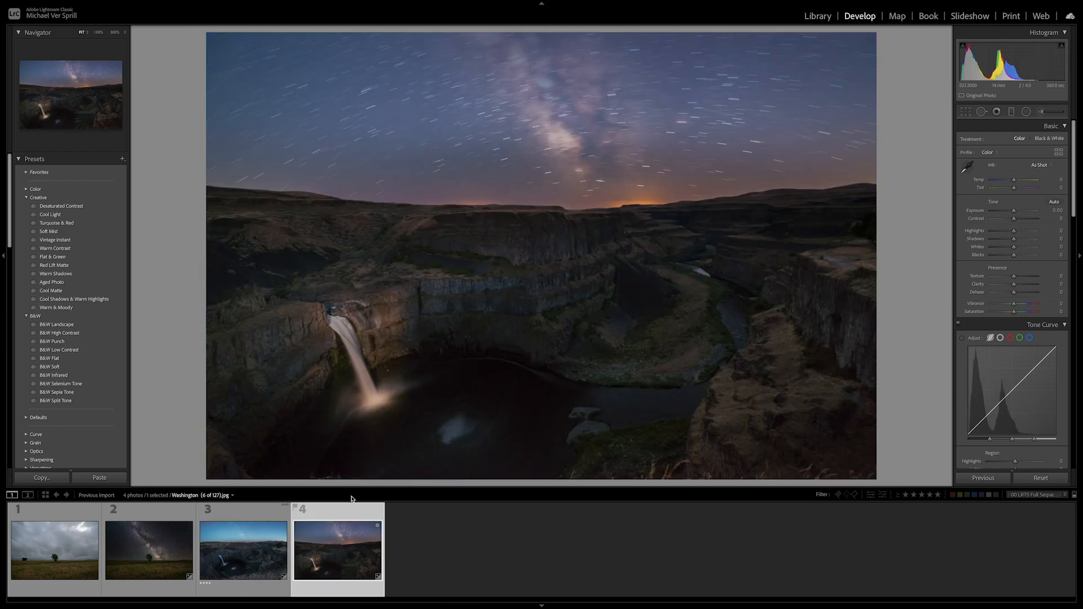
{"action": "left_click", "coordinate": [262, 569]}
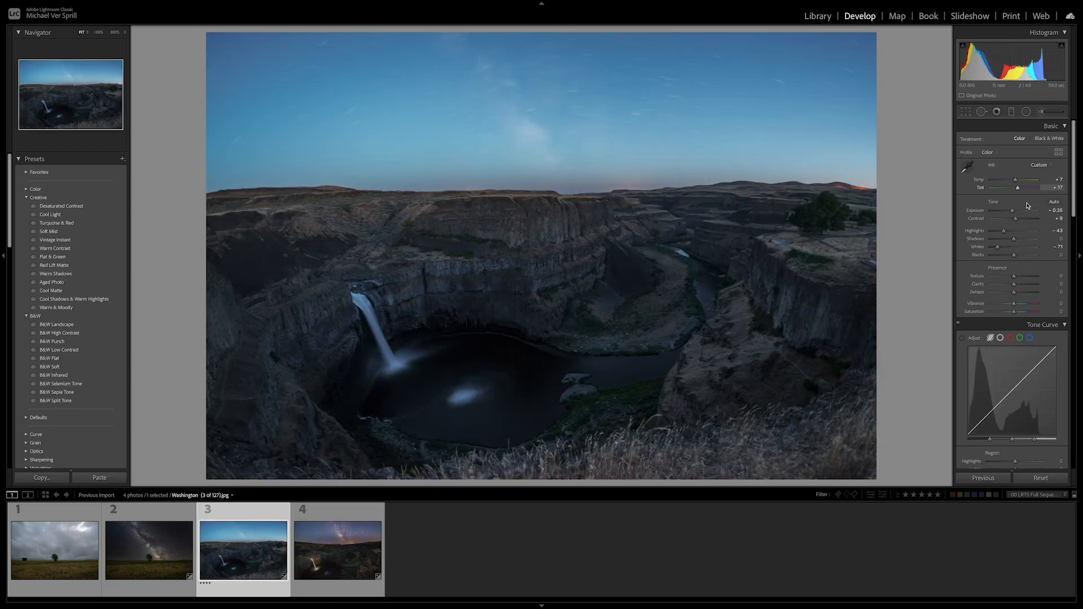
{"action": "scroll", "coordinate": [1008, 248], "scroll_direction": "down", "scroll_amount": 1}
{"action": "scroll", "coordinate": [1008, 248], "scroll_direction": "down", "scroll_amount": 6}
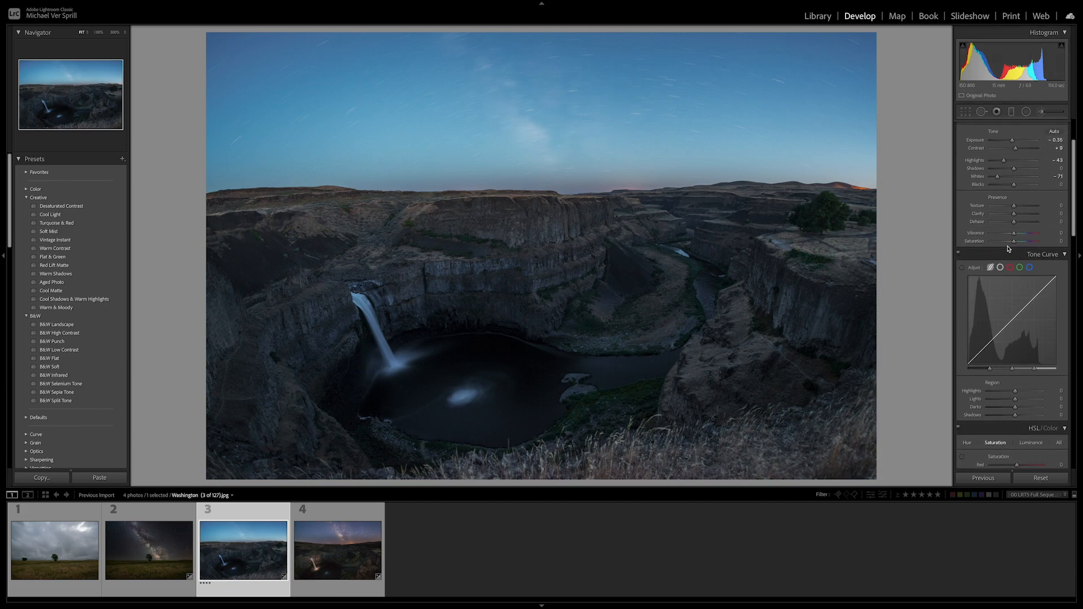
{"action": "scroll", "coordinate": [1007, 246], "scroll_direction": "down", "scroll_amount": 1}
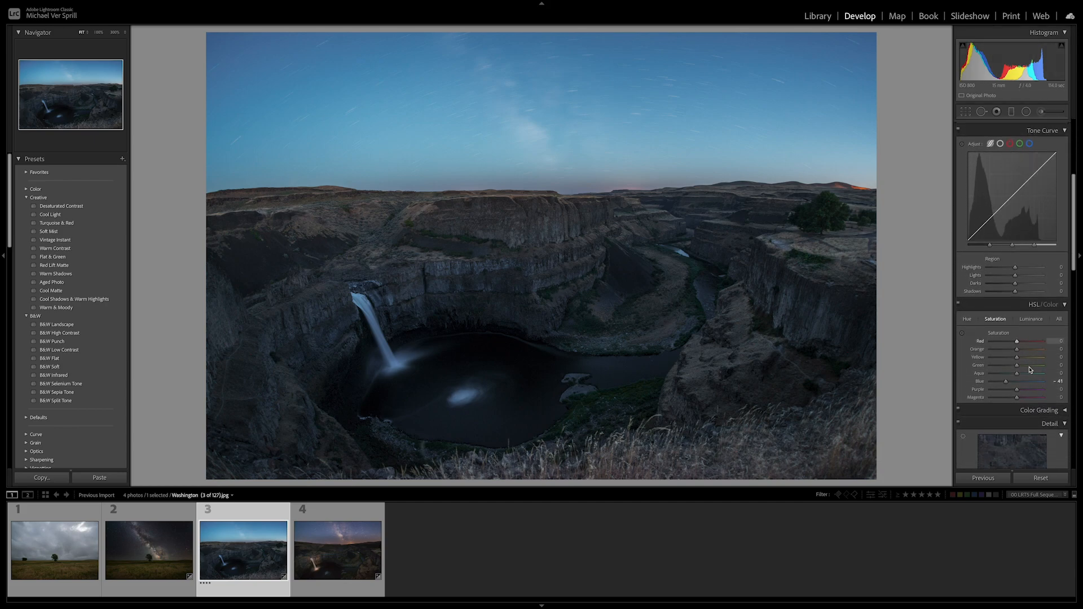
{"action": "left_click_drag", "start_coordinate": [1007, 383], "coordinate": [1014, 376]}
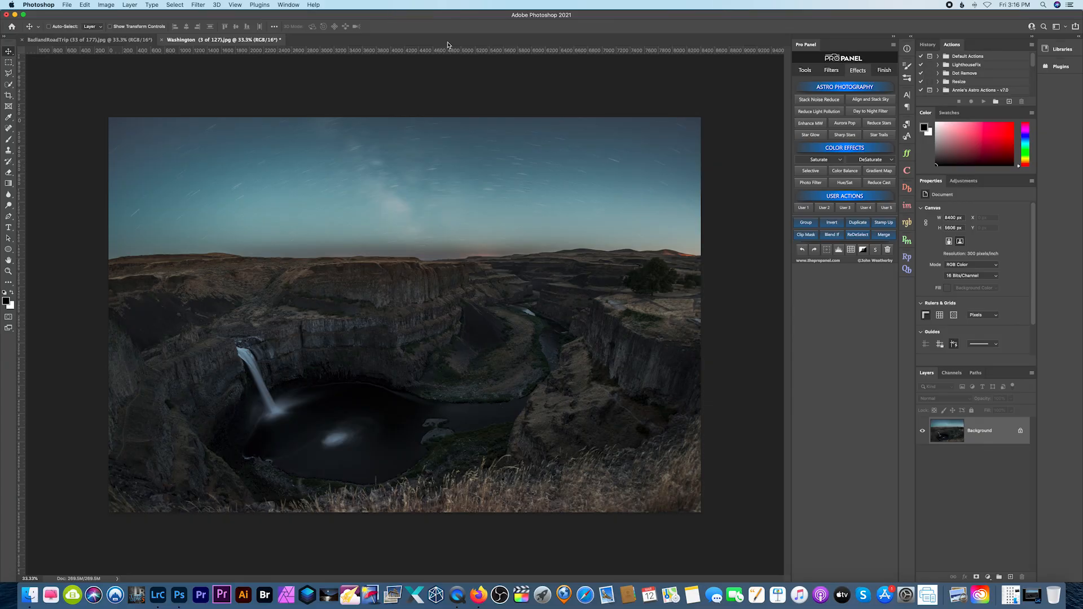
Duplicate the Background layer and open Sky Replacement for the copy
{"action": "left_click_drag", "start_coordinate": [997, 446], "coordinate": [1010, 577]}
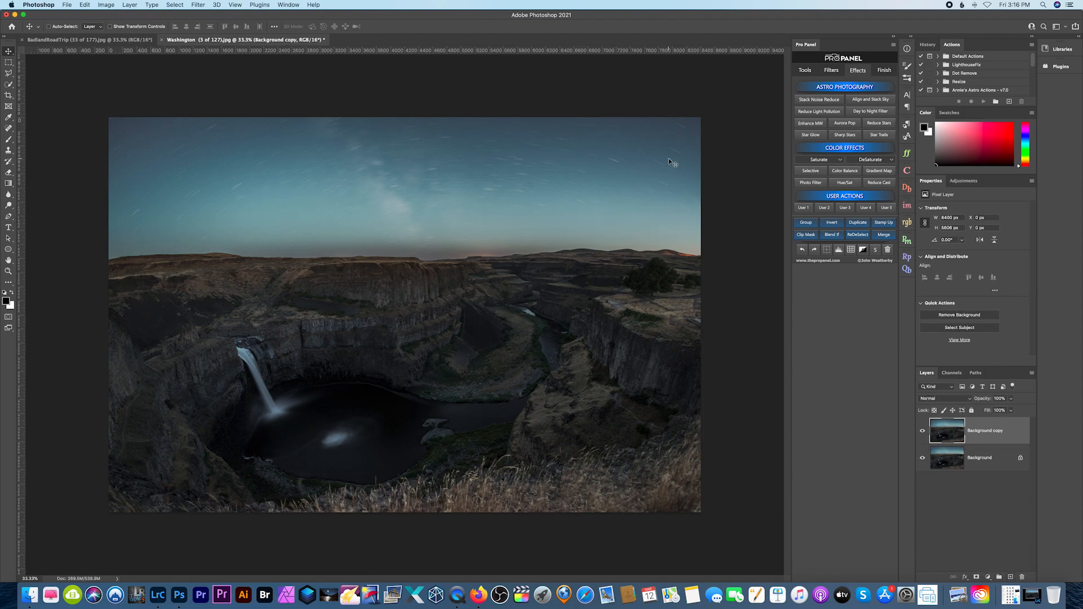
{"action": "left_click", "coordinate": [84, 5]}
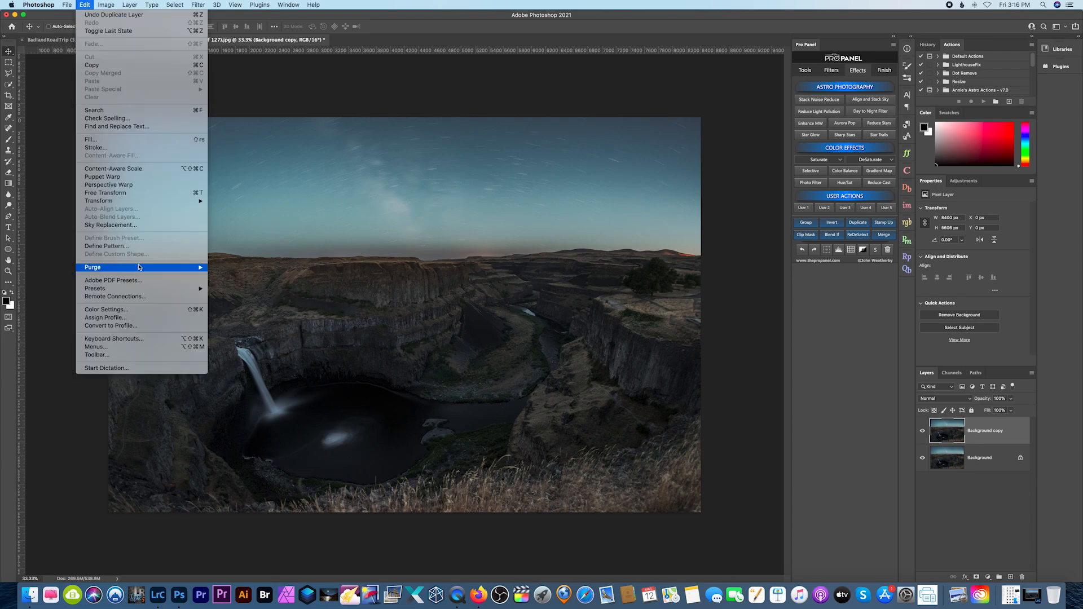
{"action": "left_click", "coordinate": [125, 225]}
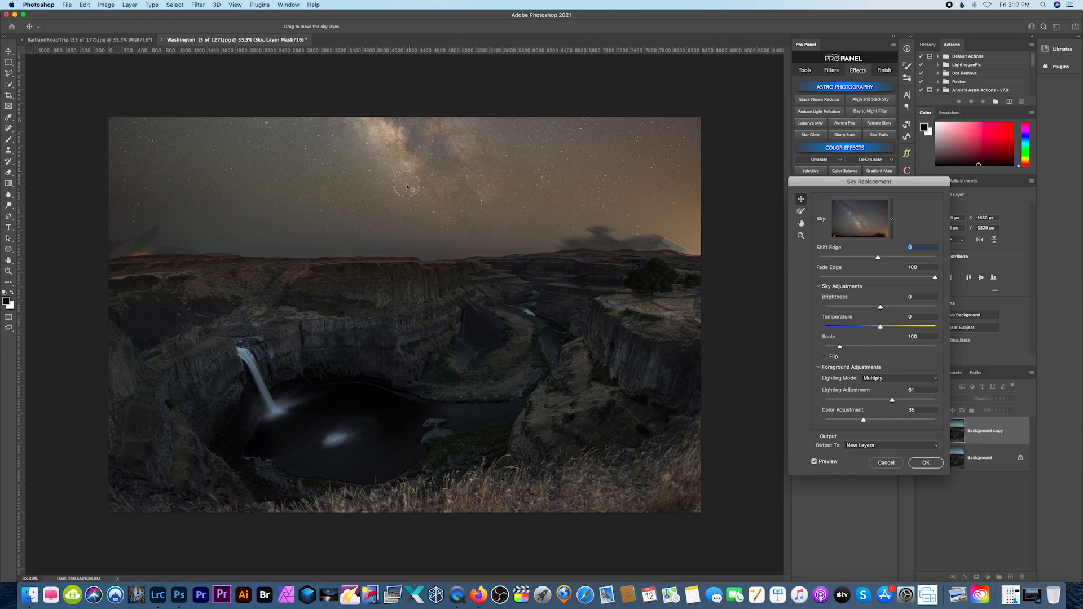
Position the replacement sky so the Milky Way core sits just above the canyon horizon
{"action": "mouse_move", "coordinate": [407, 187]}
{"action": "left_mouse_down"}
{"action": "mouse_move", "coordinate": [410, 231]}
{"action": "mouse_move", "coordinate": [393, 196]}
{"action": "left_mouse_up"}
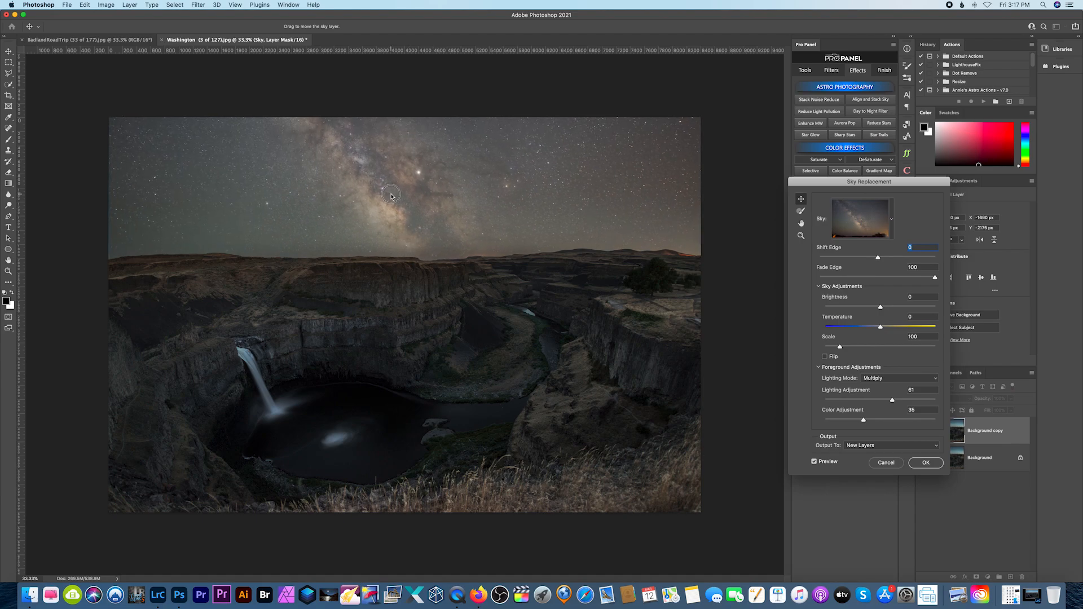
{"action": "left_click_drag", "start_coordinate": [391, 194], "coordinate": [395, 196]}
Set the sky replacement's Fade Edge to 52 and its Lighting Adjustment to 0
{"action": "left_click_drag", "start_coordinate": [884, 280], "coordinate": [881, 280]}
{"action": "left_click_drag", "start_coordinate": [843, 187], "coordinate": [816, 188]}
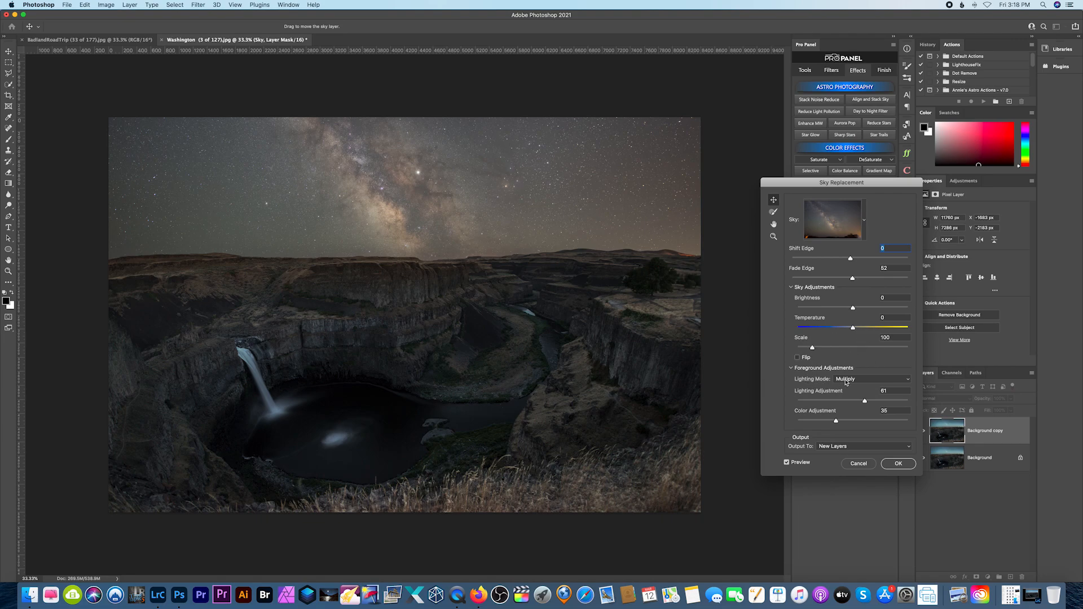
{"action": "left_click_drag", "start_coordinate": [865, 402], "coordinate": [807, 405]}
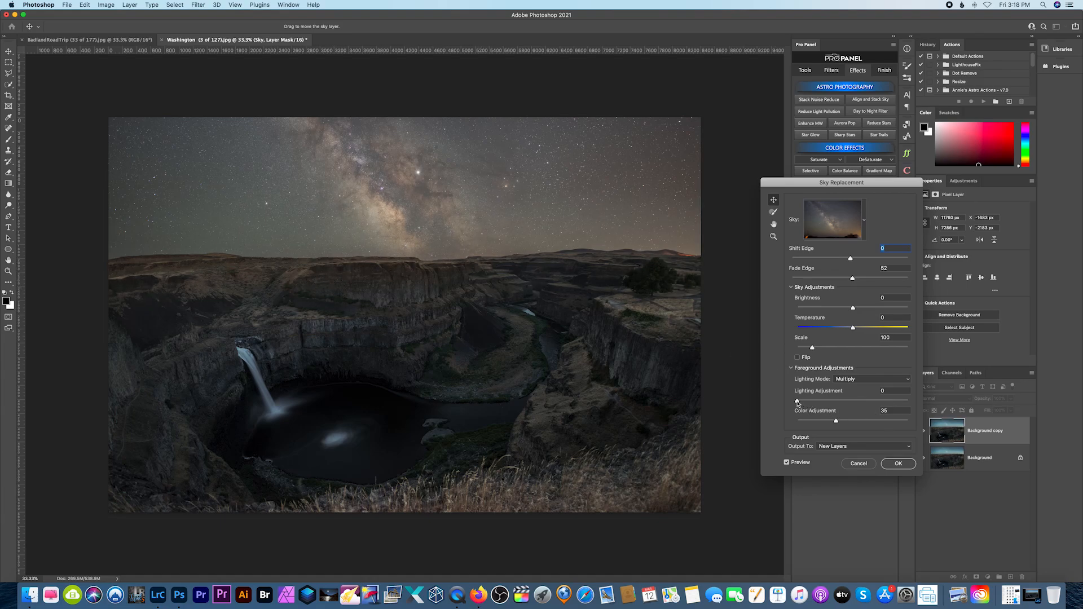
Set the foreground Lighting Adjustment to 50 and Color Adjustment to 48, and apply the sky replacement to new layers
{"action": "left_click_drag", "start_coordinate": [797, 401], "coordinate": [855, 402]}
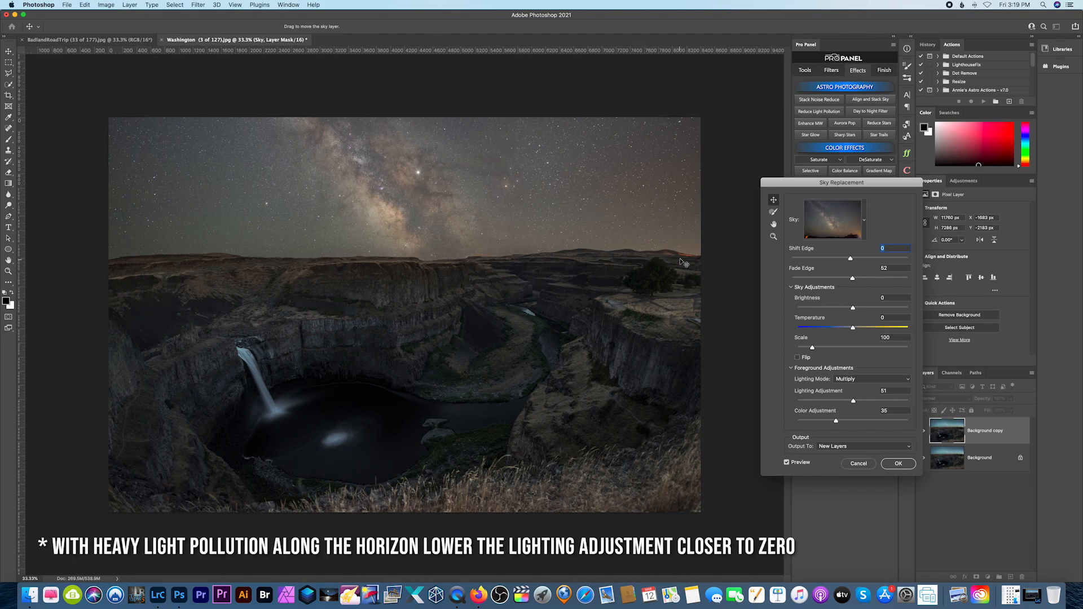
{"action": "mouse_move", "coordinate": [855, 403]}
{"action": "left_mouse_down"}
{"action": "mouse_move", "coordinate": [887, 424]}
{"action": "mouse_move", "coordinate": [852, 424]}
{"action": "left_mouse_up"}
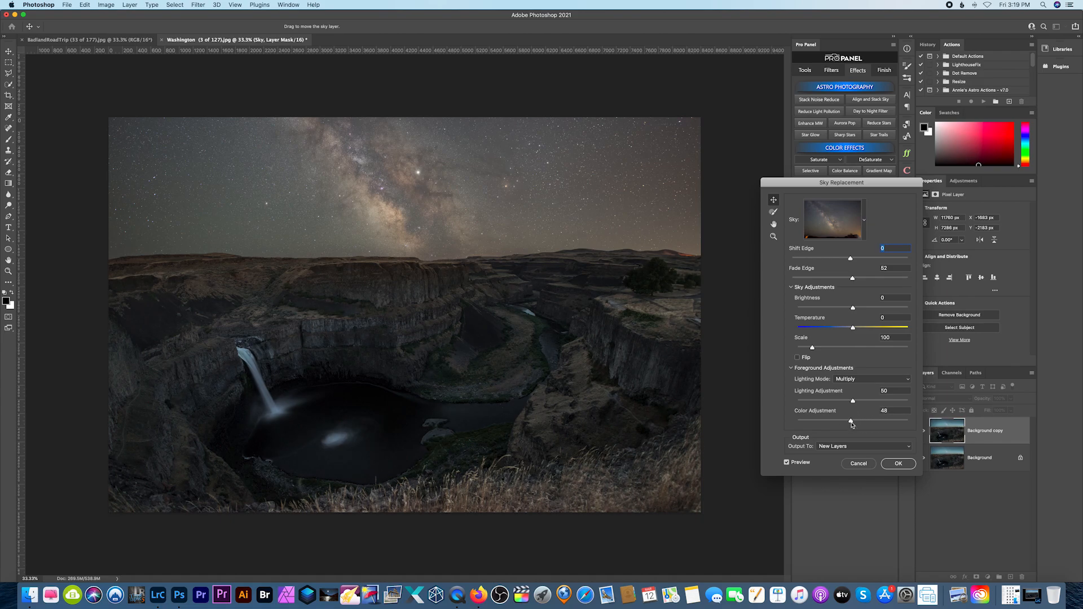
{"action": "left_click", "coordinate": [900, 465]}
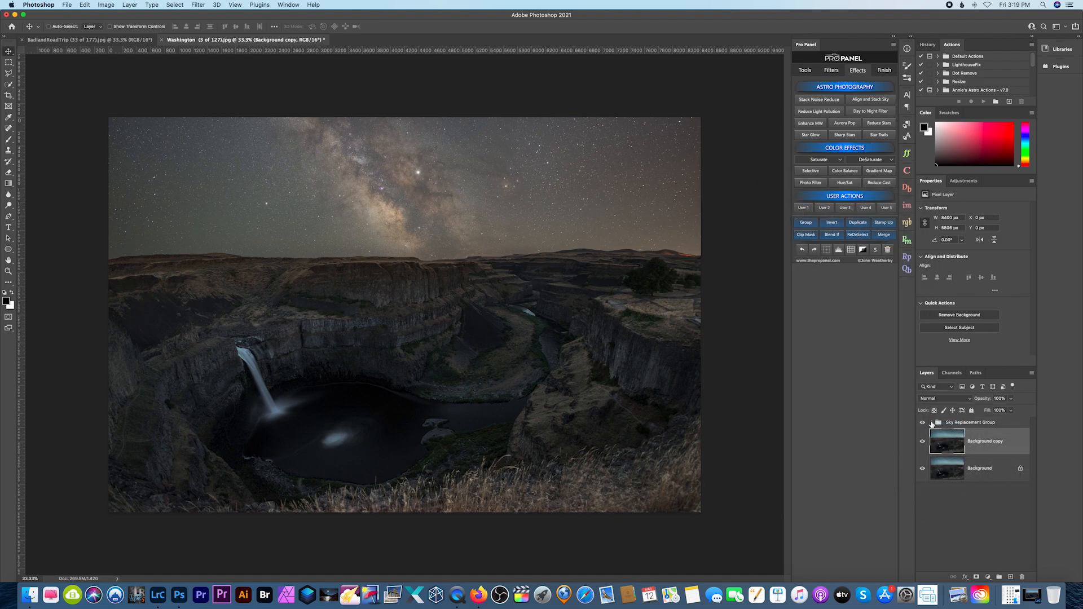
Add a Curves adjustment above the sky layer in the Sky Replacement Group and raise its highlights from input 180 to output 200
{"action": "left_click", "coordinate": [932, 423]}
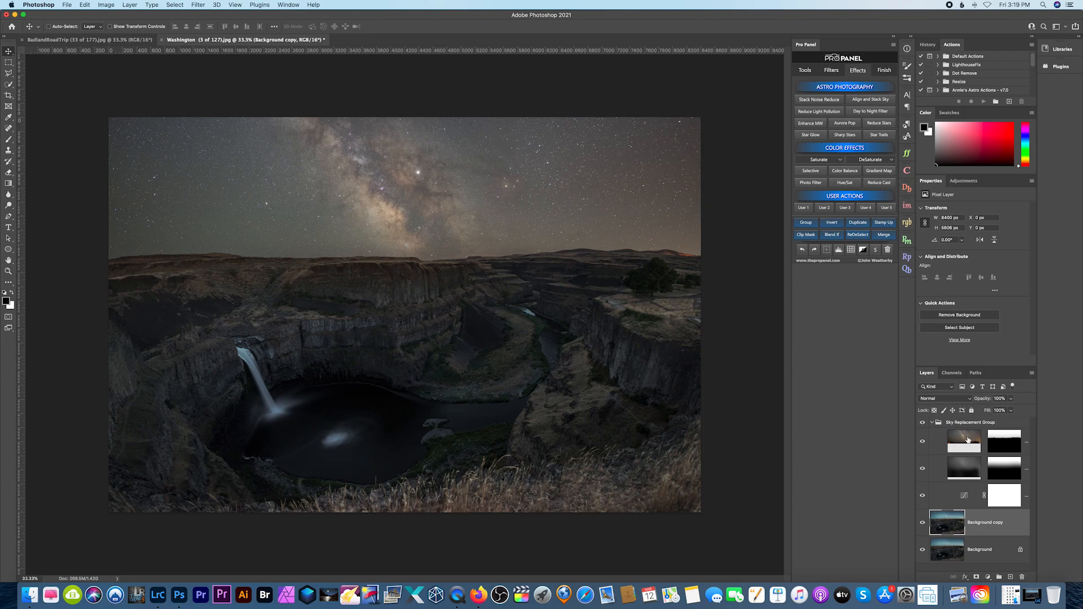
{"action": "left_click", "coordinate": [966, 441]}
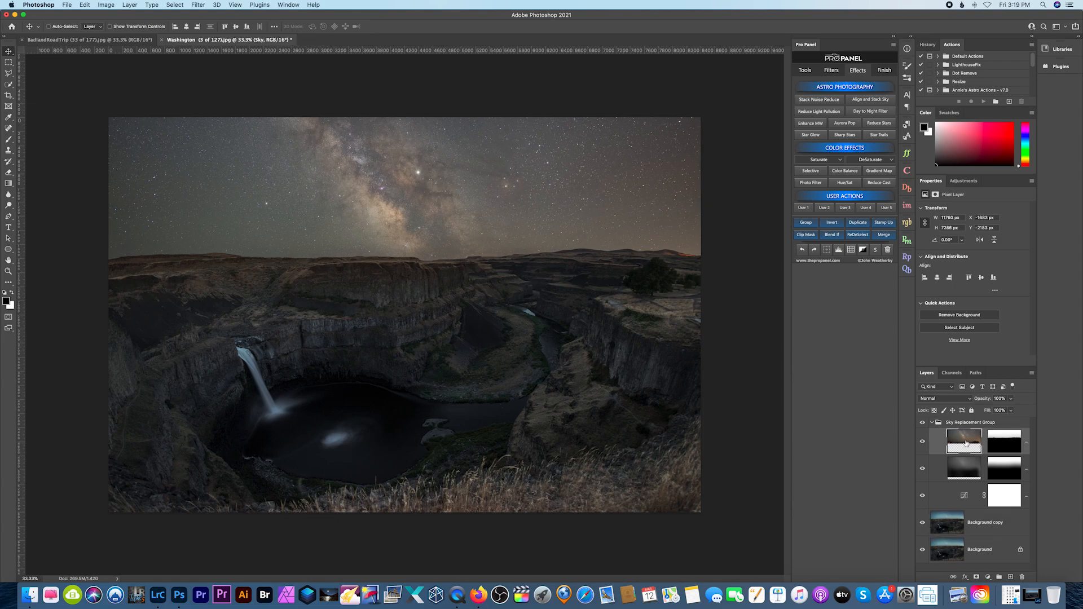
{"action": "left_click", "coordinate": [963, 184]}
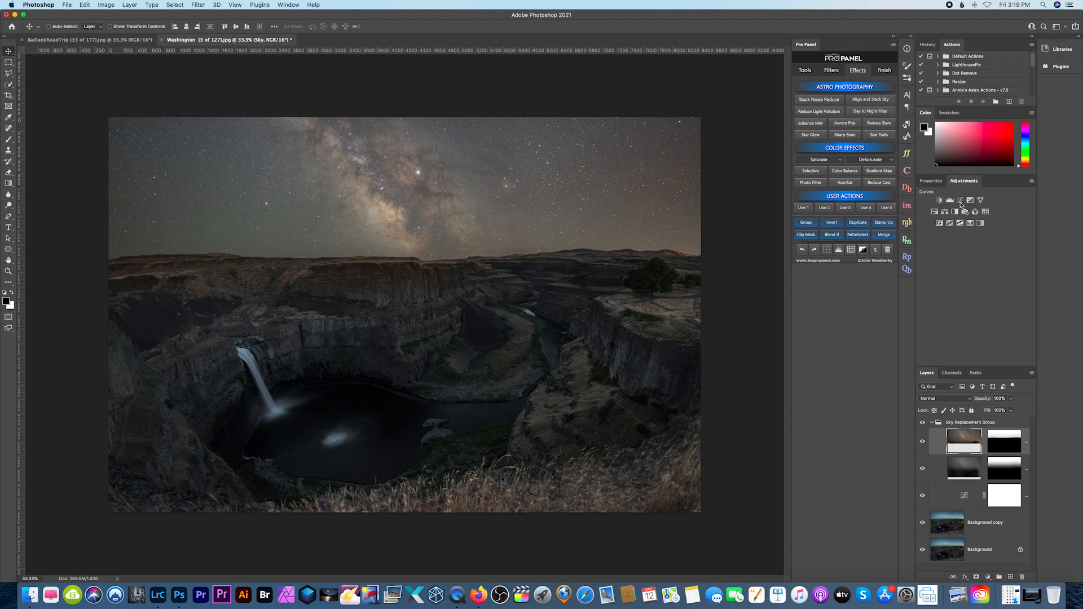
{"action": "left_click", "coordinate": [960, 200]}
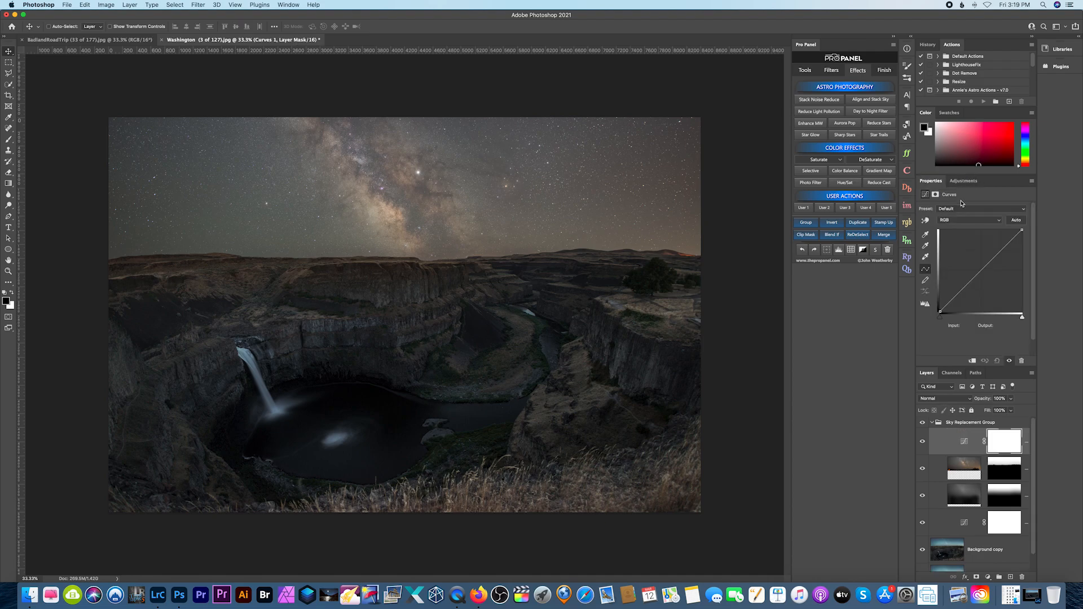
{"action": "left_click", "coordinate": [996, 248]}
{"action": "left_click_drag", "start_coordinate": [996, 249], "coordinate": [996, 248]}
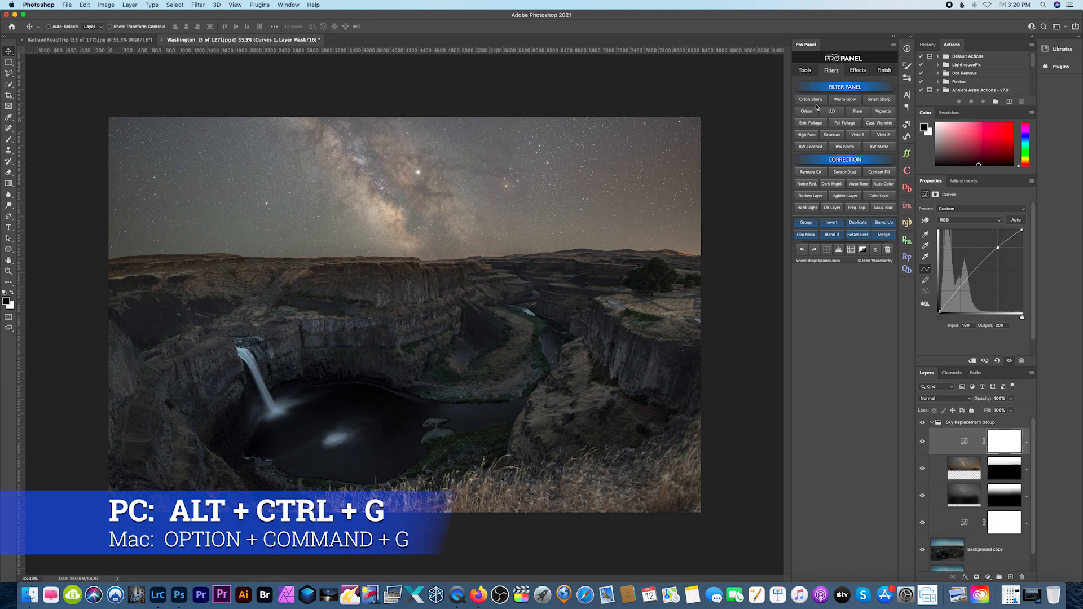
Clip the Curves adjustment to the sky layer and pull down a lower curve point to moderately darken the sky's shadows
{"action": "left_click", "coordinate": [804, 237]}
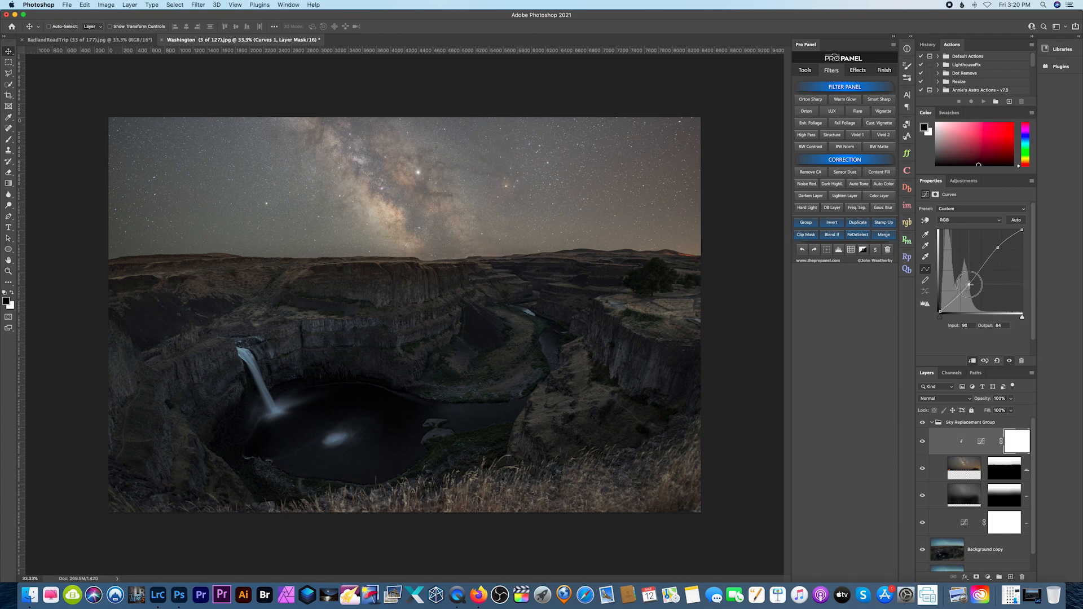
{"action": "left_click_drag", "start_coordinate": [967, 280], "coordinate": [977, 293]}
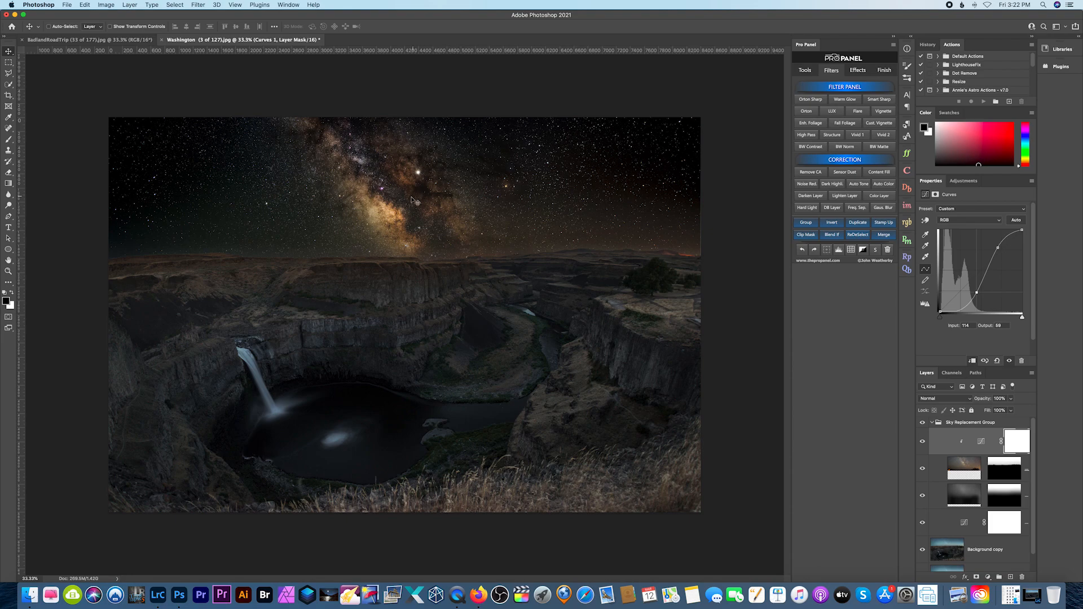
{"action": "left_click", "coordinate": [976, 292]}
{"action": "left_click_drag", "start_coordinate": [976, 293], "coordinate": [971, 287]}
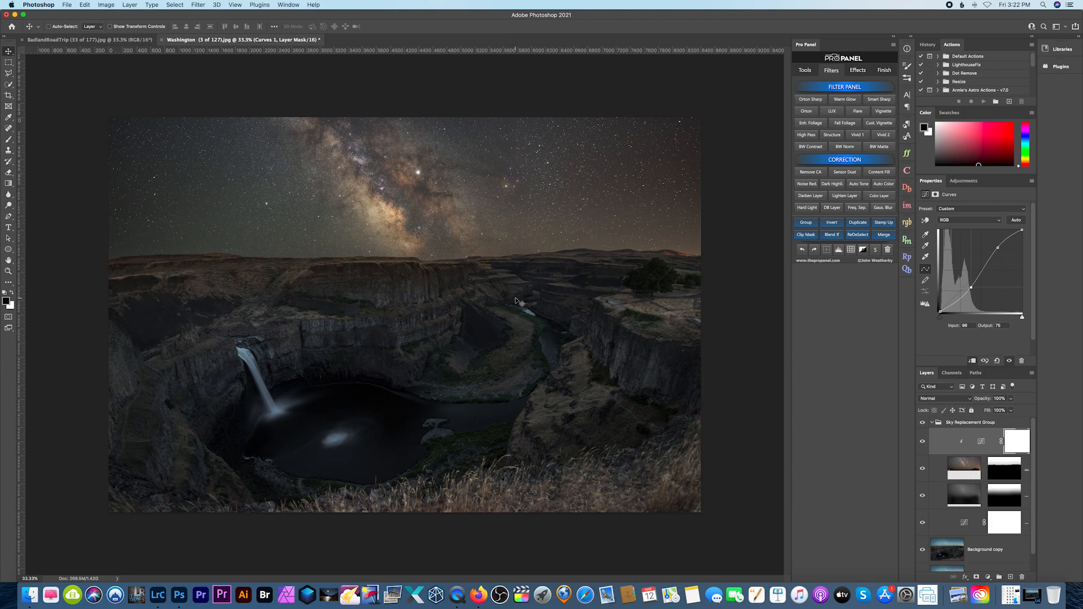
{"action": "left_click", "coordinate": [970, 288]}
{"action": "left_click_drag", "start_coordinate": [970, 289], "coordinate": [970, 290]}
Stamp all visible layers into a new layer and run Core Contrast on it with Unsharp Mask amount 45% and radius 10.0 pixels
{"action": "left_click", "coordinate": [932, 422]}
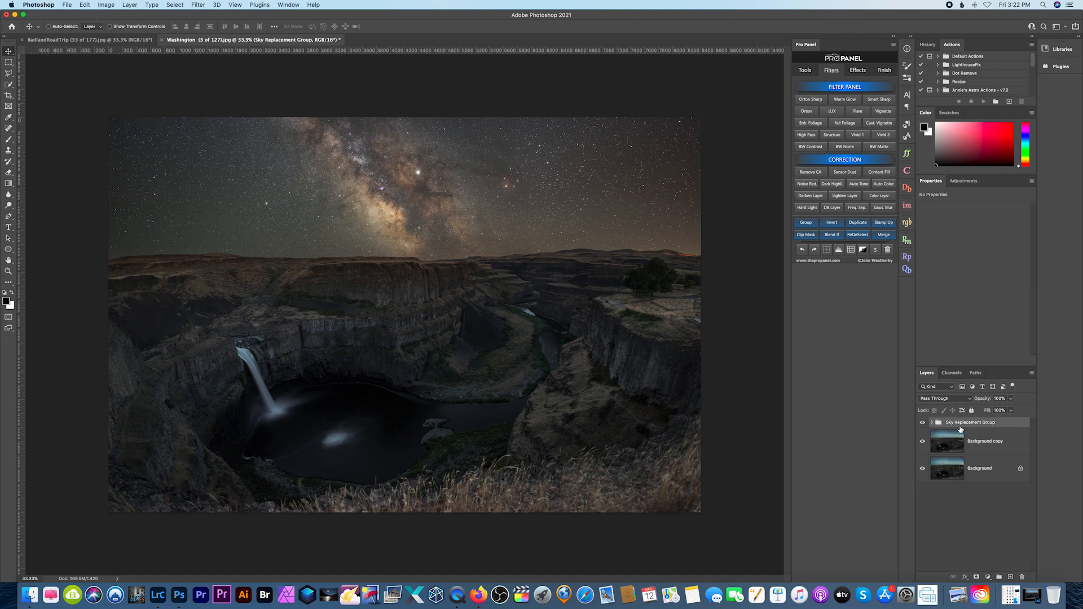
{"action": "left_click", "coordinate": [883, 222]}
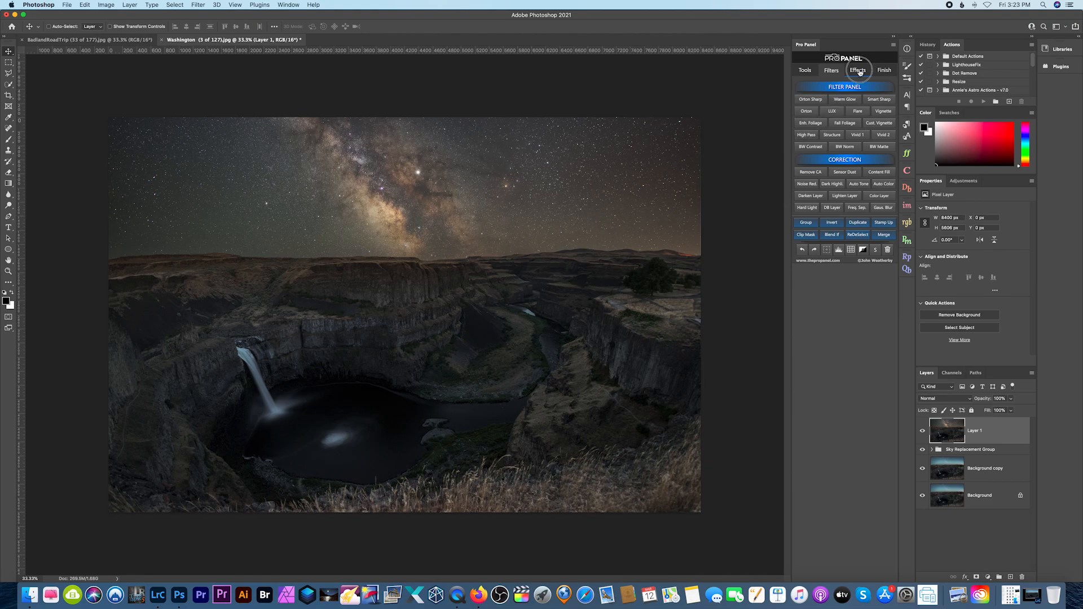
{"action": "left_click", "coordinate": [858, 71]}
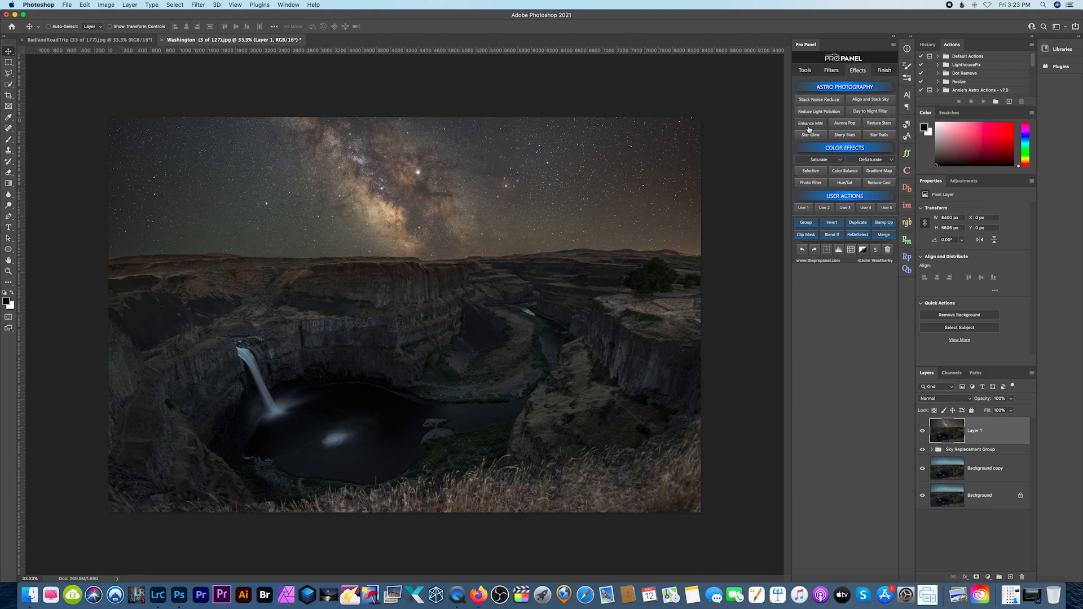
{"action": "key", "text": "alt"}
{"action": "left_click", "coordinate": [806, 126], "text": "alt"}
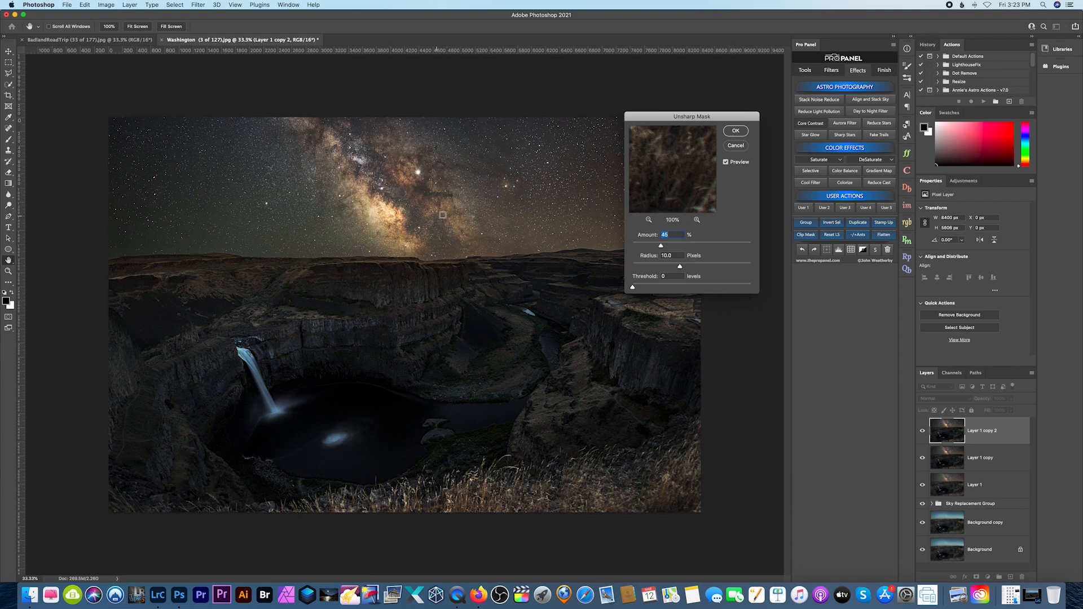
{"action": "left_click", "coordinate": [734, 134]}
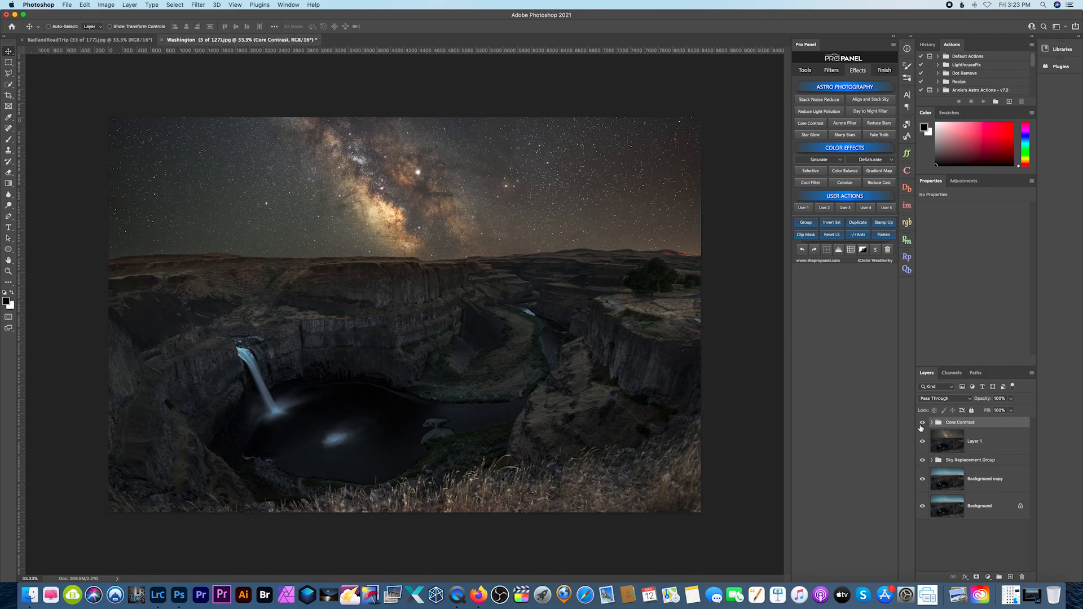
Compare the image with and without the Core Contrast group and set the group's opacity to 60%
{"action": "left_click", "coordinate": [923, 423]}
{"action": "left_click", "coordinate": [923, 424]}
{"action": "left_click", "coordinate": [1010, 410]}
{"action": "left_click_drag", "start_coordinate": [1001, 411], "coordinate": [996, 412]}
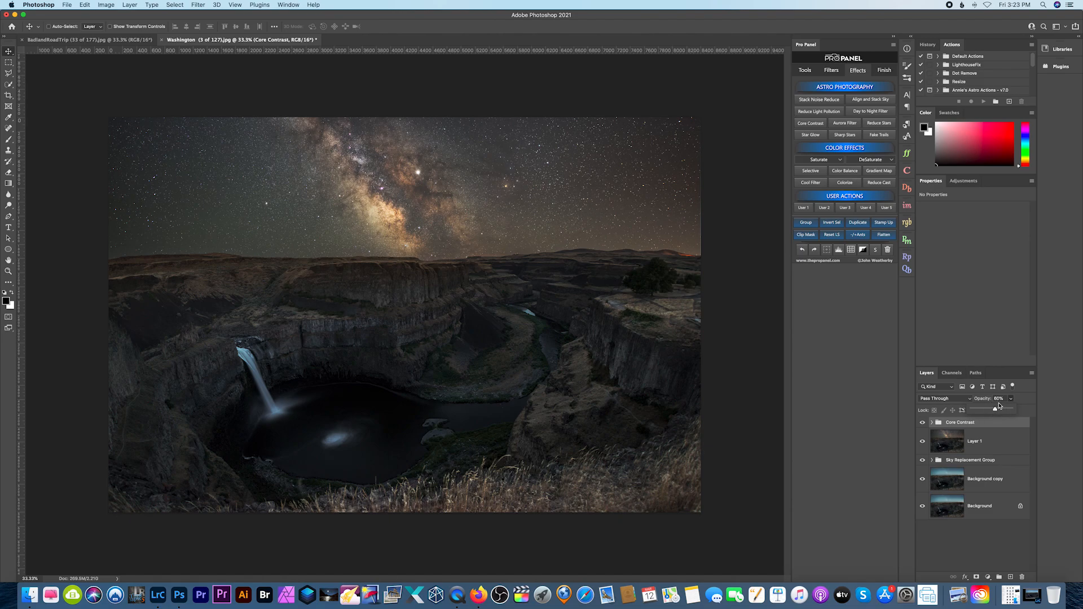
{"action": "left_click", "coordinate": [996, 423]}
Flatten the waterfall image and switch to the cloudy field photo in Lightroom's Develop module
{"action": "left_click", "coordinate": [884, 237]}
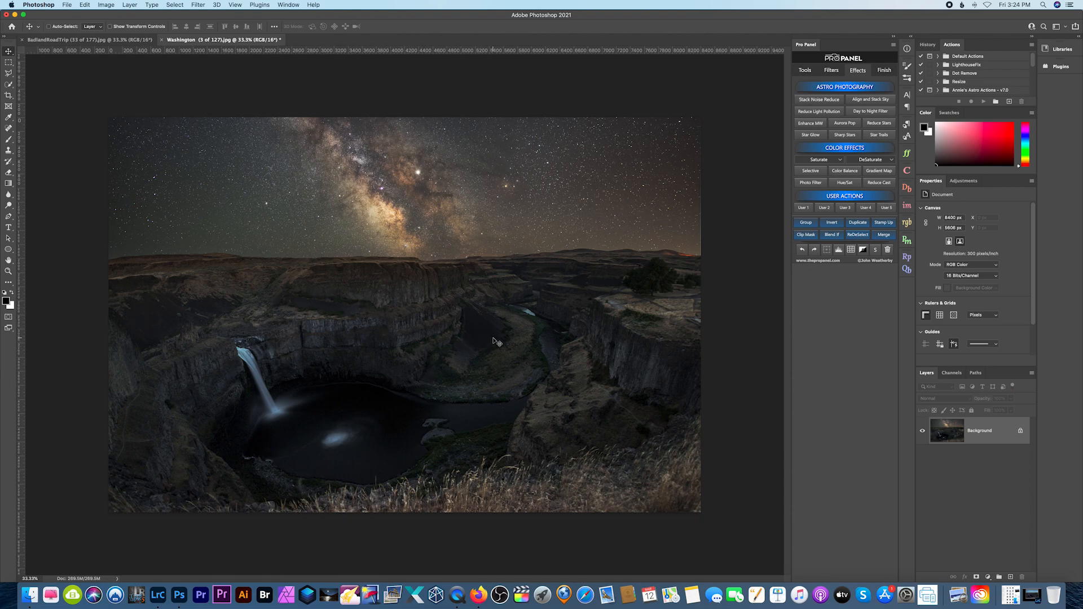
{"action": "left_click", "coordinate": [15, 15]}
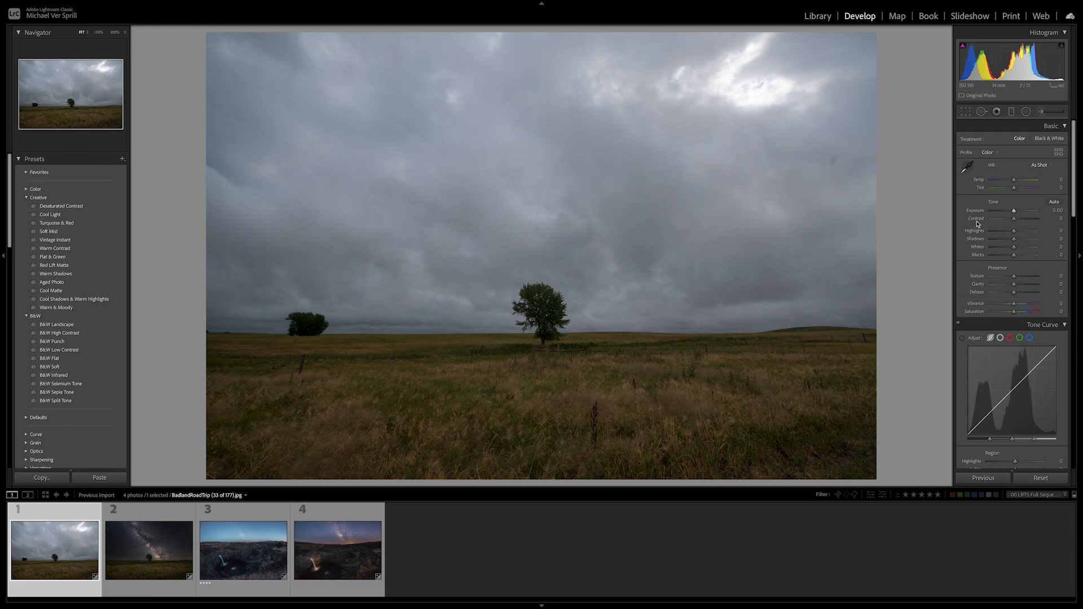
{"action": "left_click", "coordinate": [1011, 212]}
{"action": "left_click_drag", "start_coordinate": [1012, 213], "coordinate": [1008, 212]}
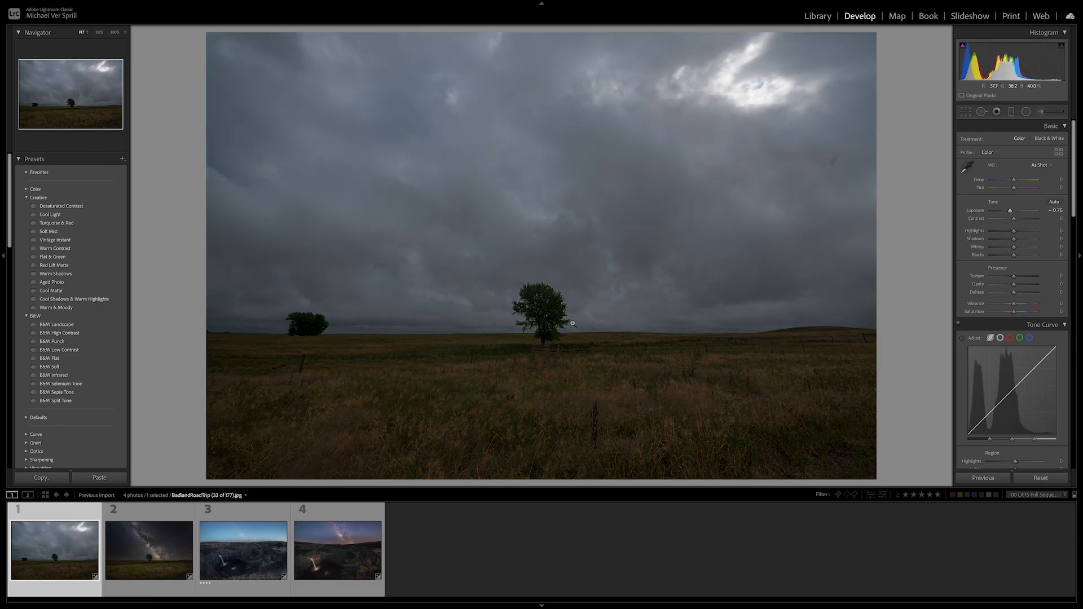
{"action": "double_click", "coordinate": [1010, 211]}
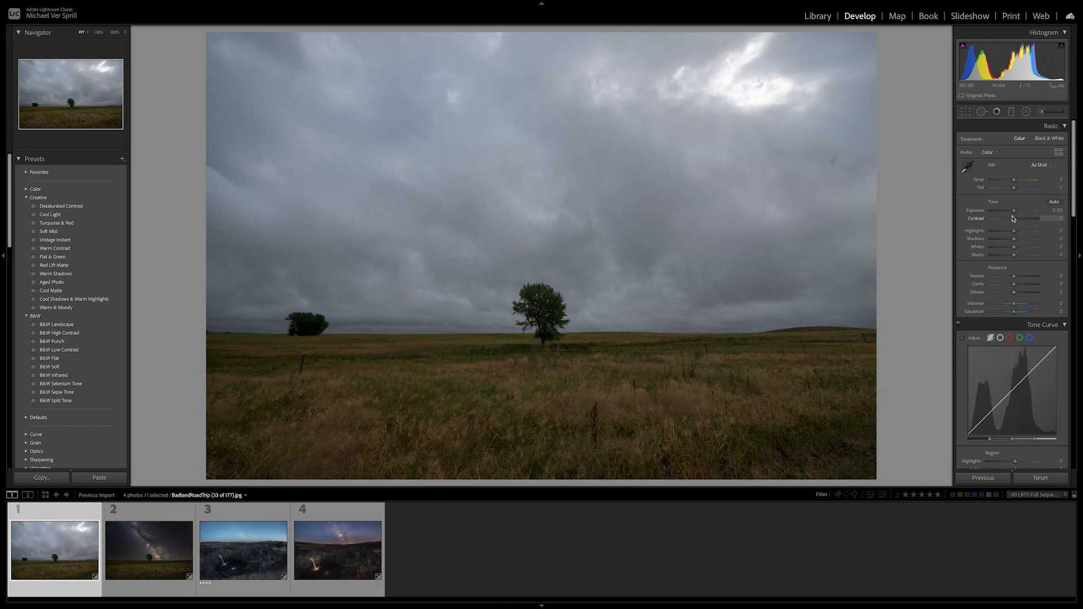
Darken the field photo with Exposure -0.20, Highlights -56 and Whites -80
{"action": "left_click_drag", "start_coordinate": [1015, 211], "coordinate": [995, 248]}
Reduce the field photo's HSL saturation to Blue -50, Green -25, Yellow -23 and Orange -10, and lower Aqua slightly
{"action": "scroll", "coordinate": [1024, 250], "scroll_direction": "down", "scroll_amount": 5}
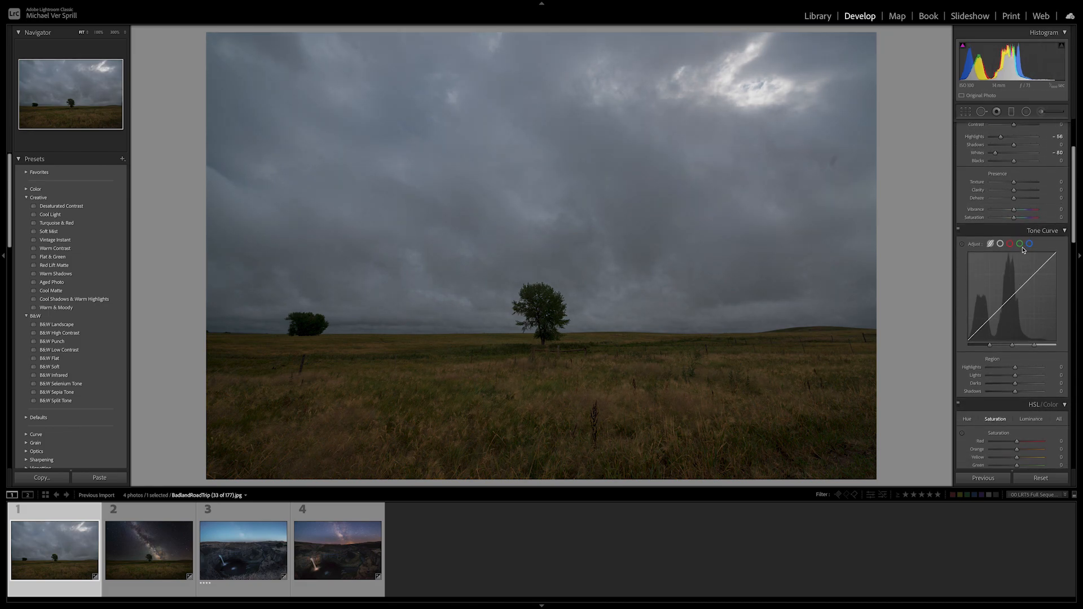
{"action": "scroll", "coordinate": [1024, 250], "scroll_direction": "down", "scroll_amount": 5}
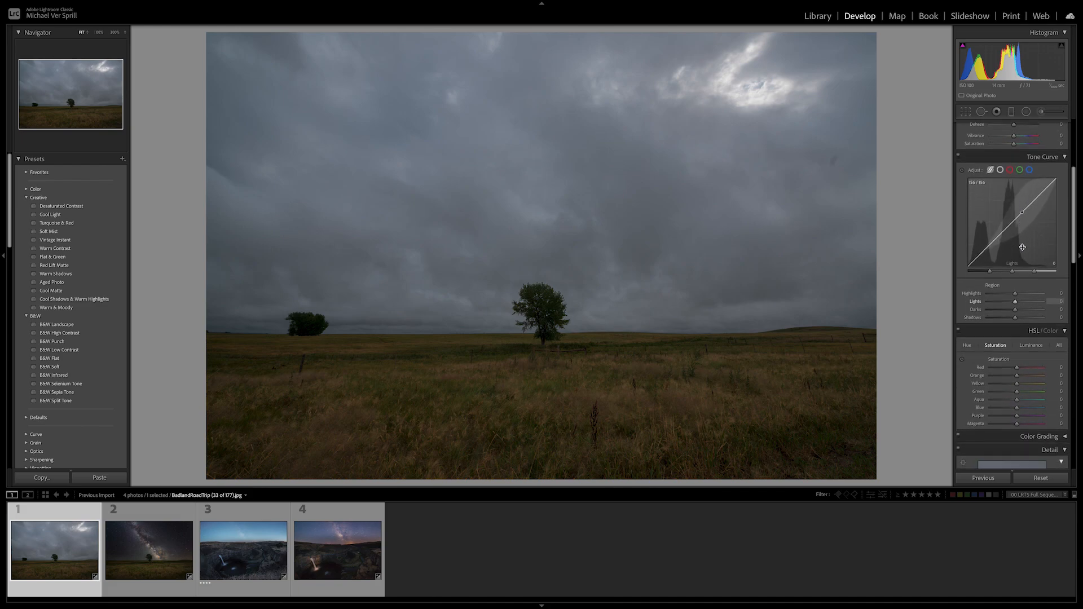
{"action": "left_click_drag", "start_coordinate": [1010, 389], "coordinate": [1003, 391]}
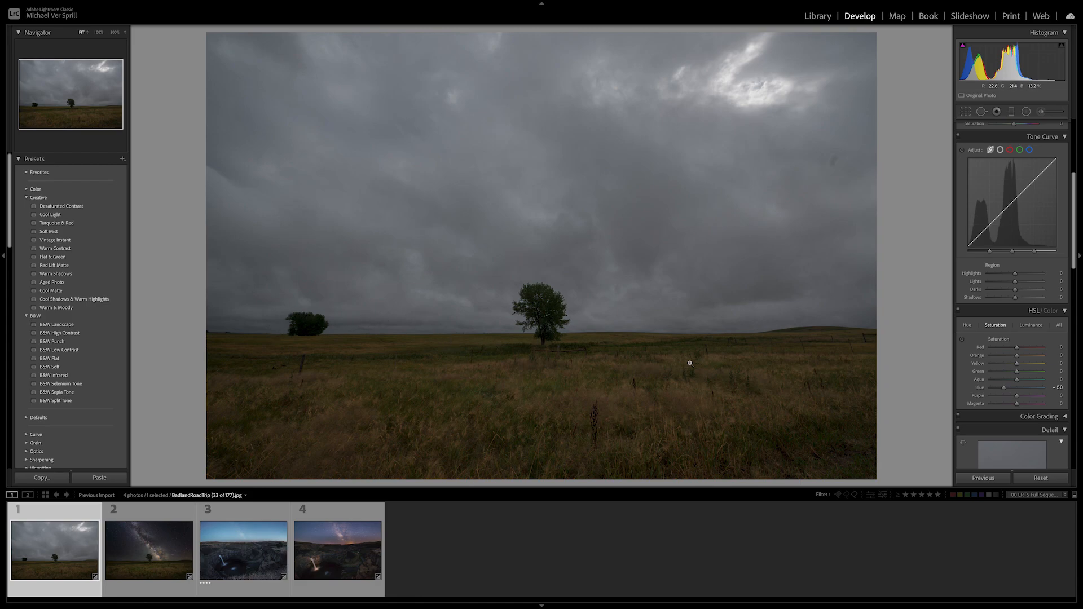
{"action": "left_click_drag", "start_coordinate": [1018, 381], "coordinate": [1013, 381]}
{"action": "left_click_drag", "start_coordinate": [1018, 373], "coordinate": [1013, 374]}
{"action": "left_click_drag", "start_coordinate": [1013, 371], "coordinate": [1010, 372]}
{"action": "scroll", "coordinate": [1026, 365], "scroll_direction": "up", "scroll_amount": 1}
{"action": "scroll", "coordinate": [1027, 365], "scroll_direction": "up", "scroll_amount": 5}
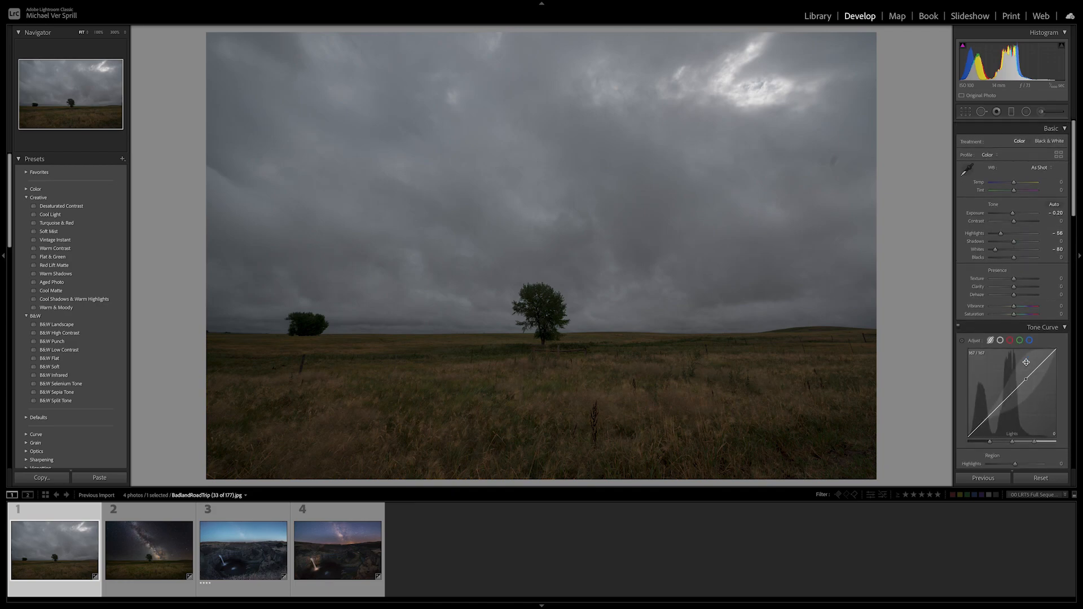
{"action": "scroll", "coordinate": [1008, 241], "scroll_direction": "down", "scroll_amount": 6}
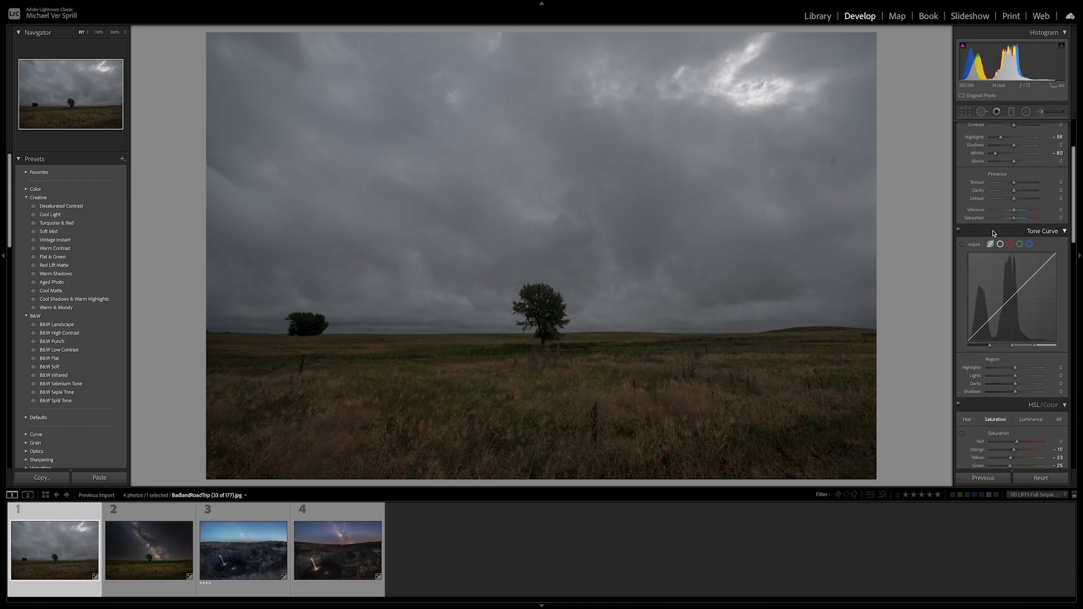
{"action": "scroll", "coordinate": [1005, 260], "scroll_direction": "up", "scroll_amount": 11}
{"action": "scroll", "coordinate": [1005, 260], "scroll_direction": "down", "scroll_amount": 2}
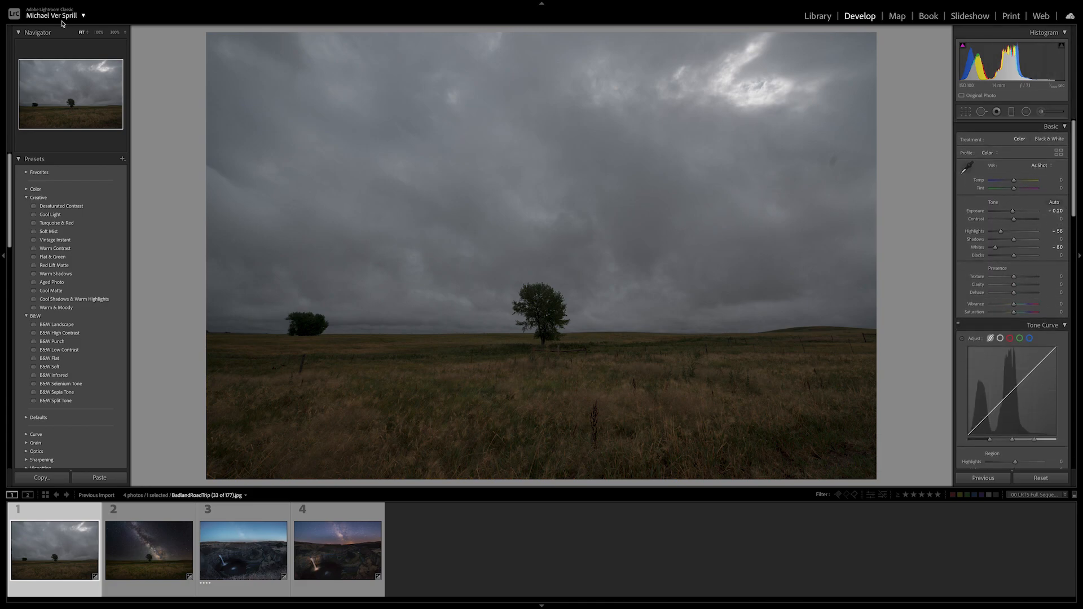
Open the adjusted cloudy field photo in Adobe Photoshop 2021 for editing
{"action": "right_click", "coordinate": [77, 554]}
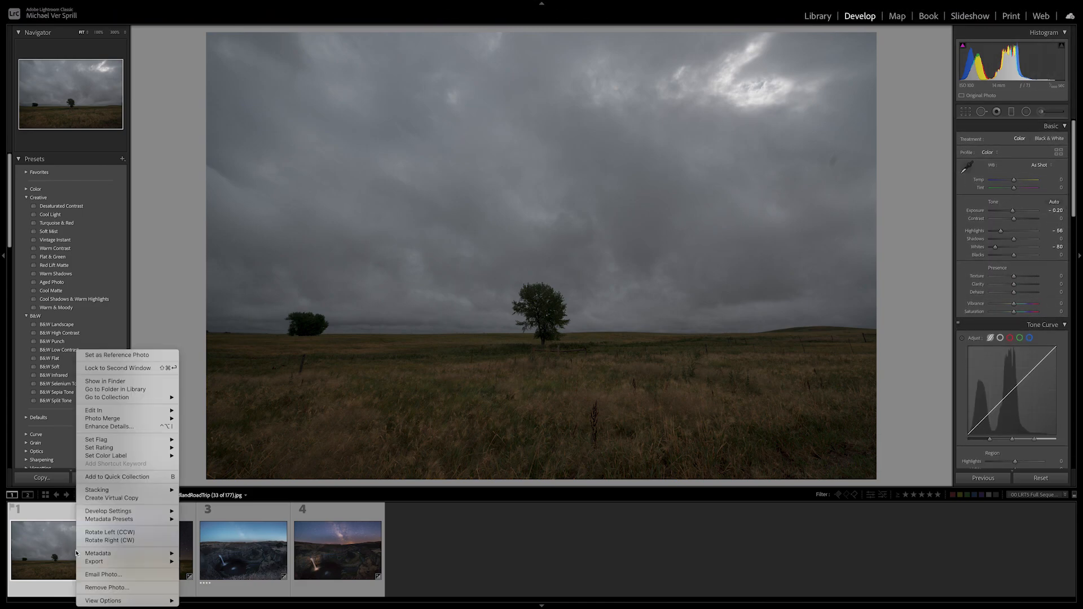
{"action": "mouse_move", "coordinate": [126, 416]}
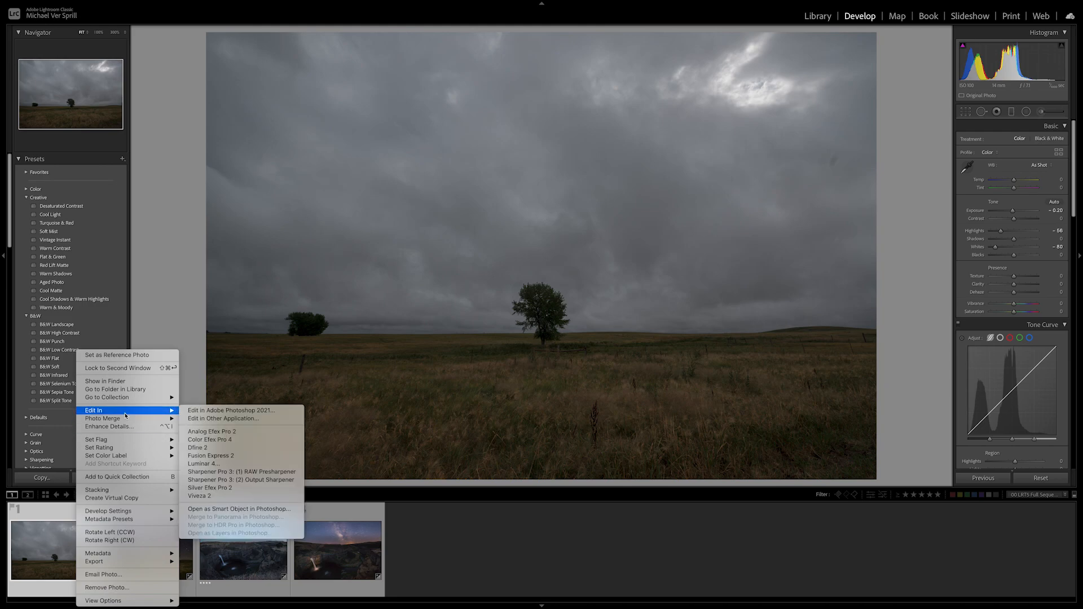
{"action": "left_click", "coordinate": [227, 411]}
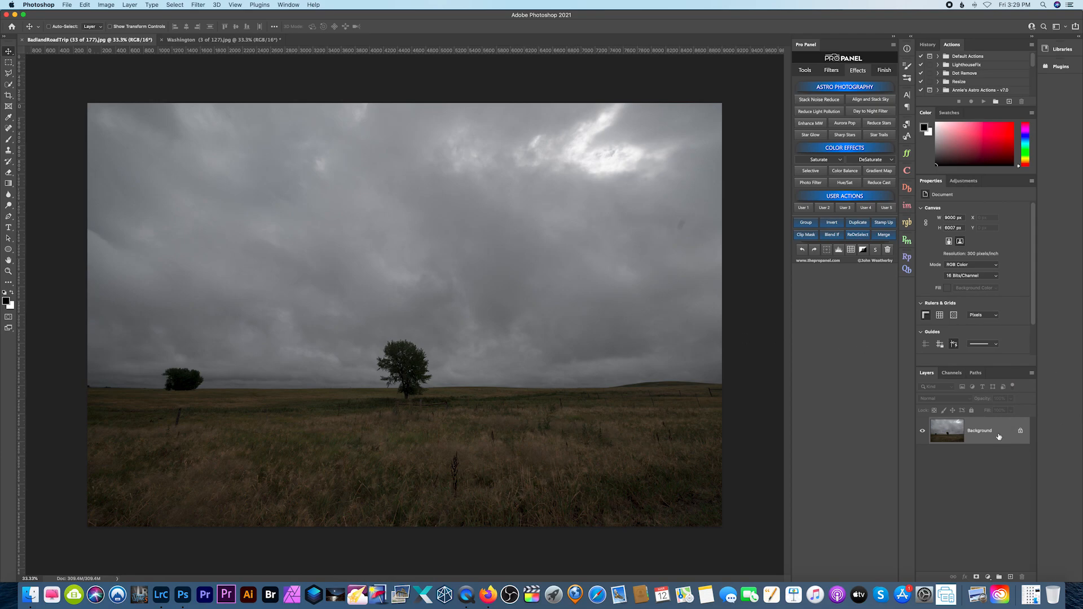
Duplicate the Background layer and open Sky Replacement for the copy with a Milky Way sky above mountains
{"action": "left_click_drag", "start_coordinate": [1000, 435], "coordinate": [1010, 575]}
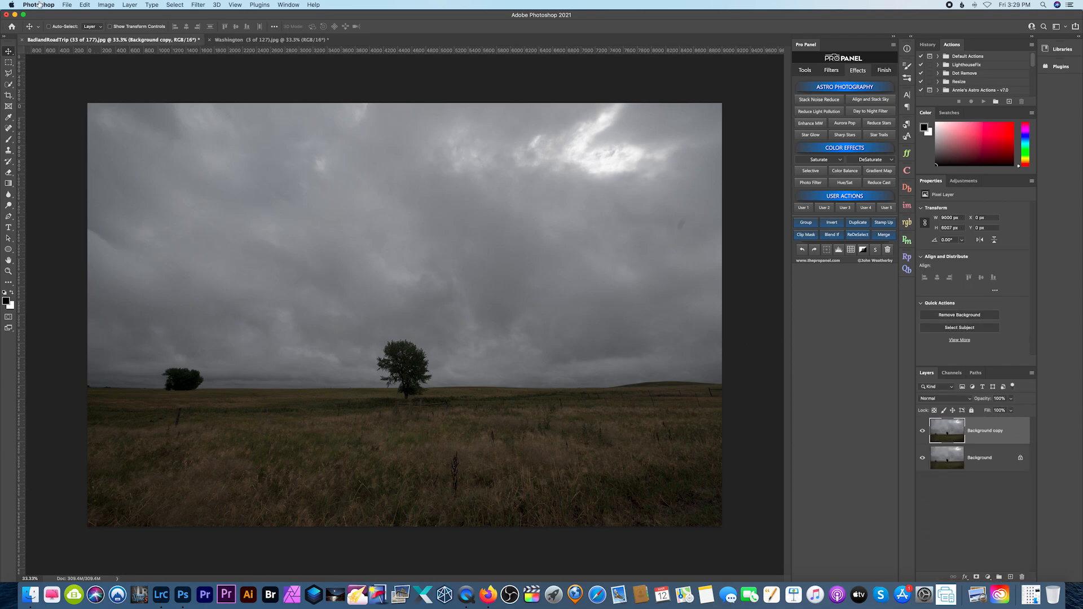
{"action": "left_click", "coordinate": [84, 5]}
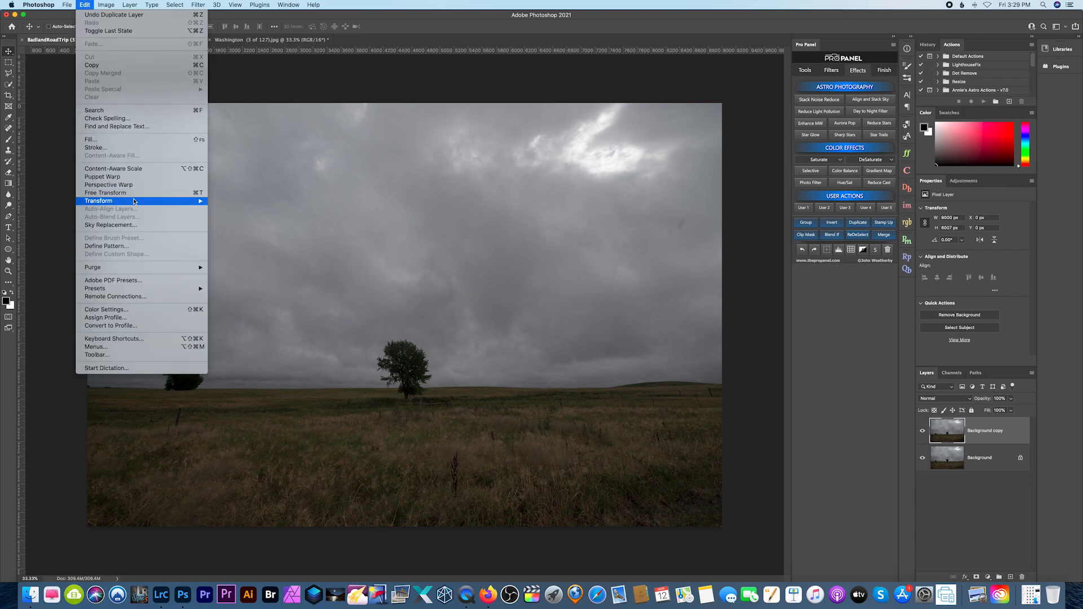
{"action": "left_click", "coordinate": [140, 226]}
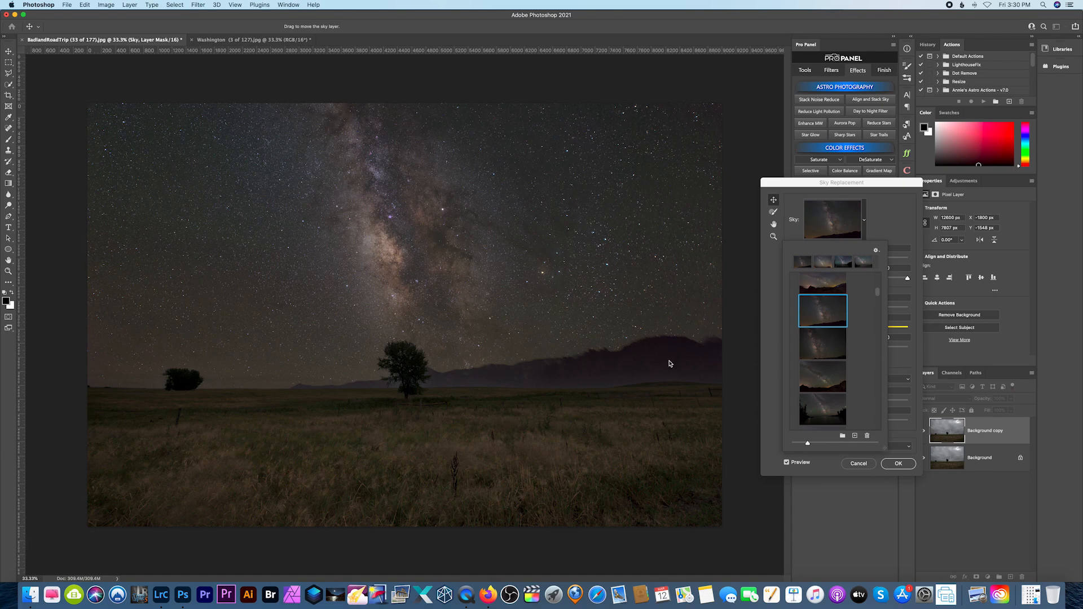
Move the Milky Way down until its core sits just above the central tree, and set Fade Edge to 56 and sky Brightness to 25
{"action": "left_click", "coordinate": [530, 257]}
{"action": "left_click_drag", "start_coordinate": [530, 273], "coordinate": [529, 313]}
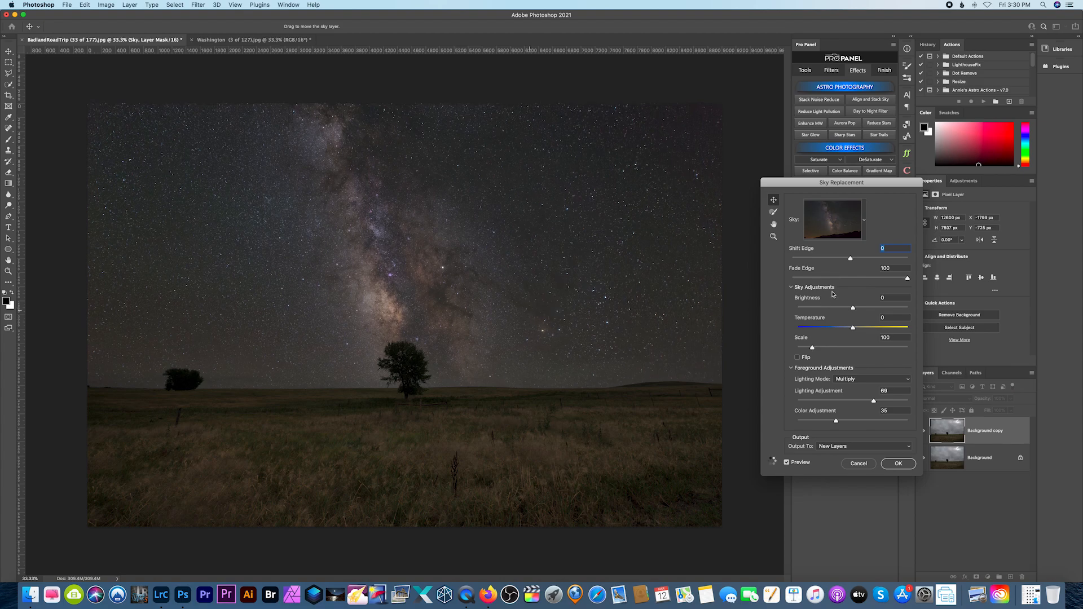
{"action": "left_click_drag", "start_coordinate": [907, 278], "coordinate": [859, 282]}
{"action": "left_click", "coordinate": [867, 309]}
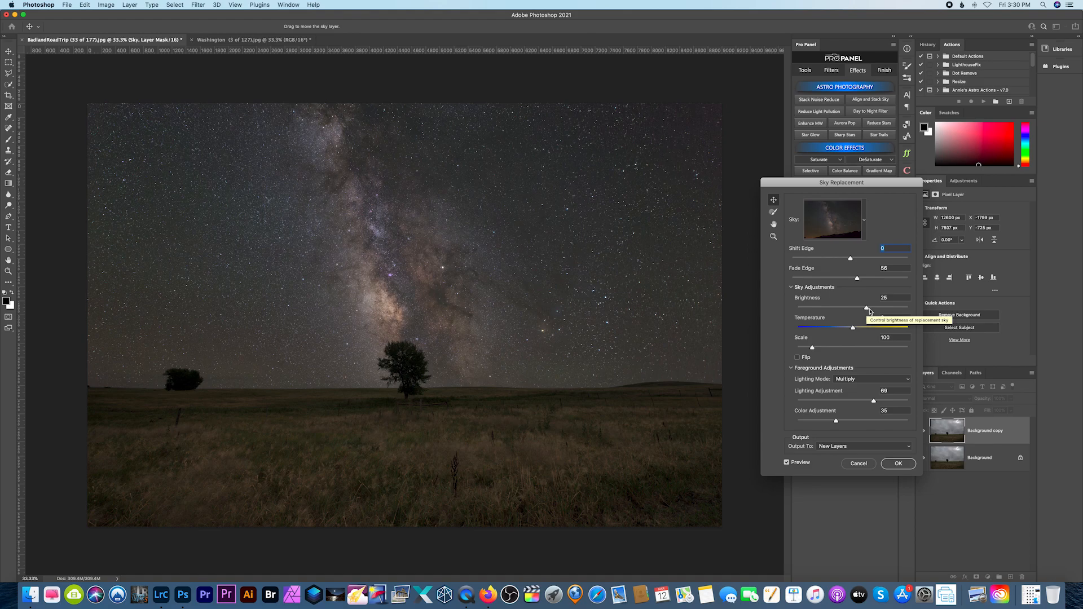
Set the sky Brightness to 40, try the foreground Lighting Adjustment at both extremes, and settle it slightly above the middle of its range
{"action": "left_click_drag", "start_coordinate": [866, 310], "coordinate": [876, 308]}
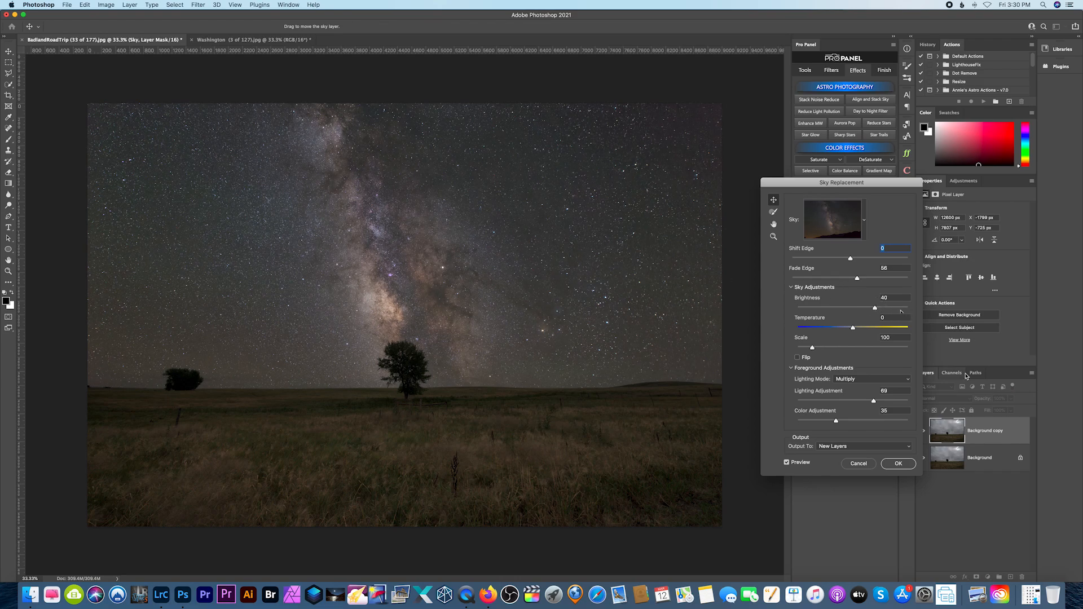
{"action": "left_click", "coordinate": [811, 400]}
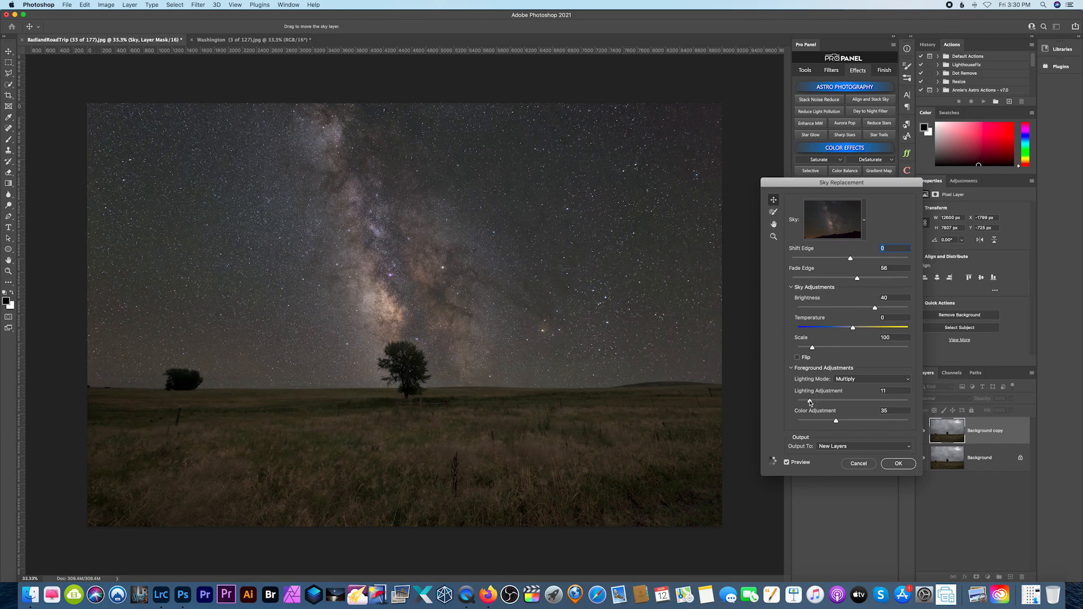
{"action": "left_click_drag", "start_coordinate": [810, 401], "coordinate": [798, 402]}
{"action": "left_click_drag", "start_coordinate": [903, 405], "coordinate": [920, 403]}
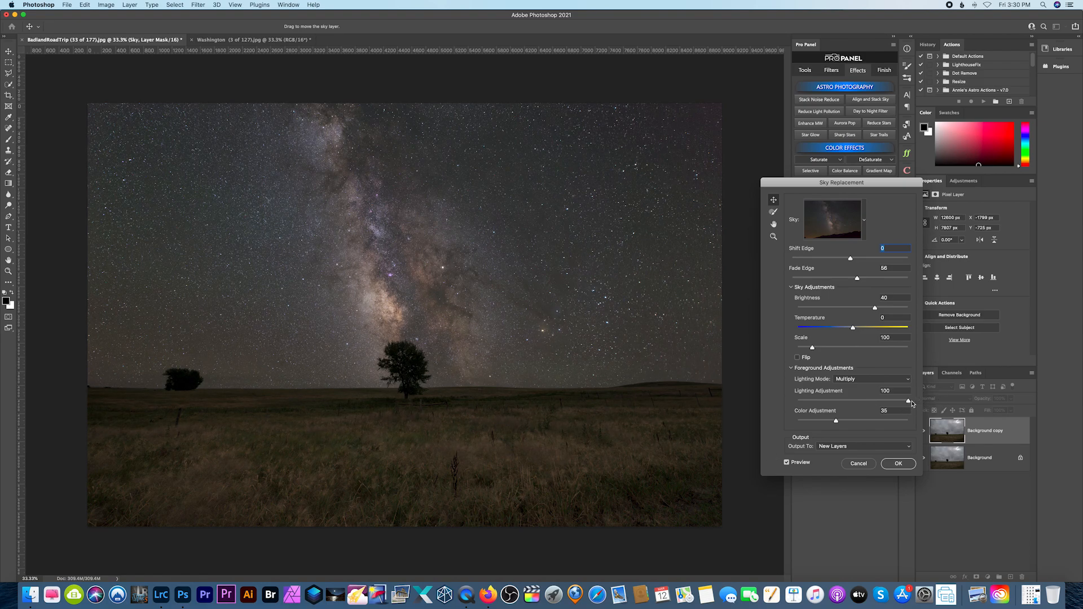
{"action": "left_click", "coordinate": [864, 400]}
Try the foreground Color Adjustment at both extremes, settle it near the middle, and apply the sky replacement to new layers
{"action": "left_click_drag", "start_coordinate": [836, 422], "coordinate": [796, 420]}
{"action": "left_click_drag", "start_coordinate": [890, 422], "coordinate": [902, 428]}
{"action": "left_click_drag", "start_coordinate": [869, 422], "coordinate": [856, 421]}
{"action": "left_click", "coordinate": [899, 463]}
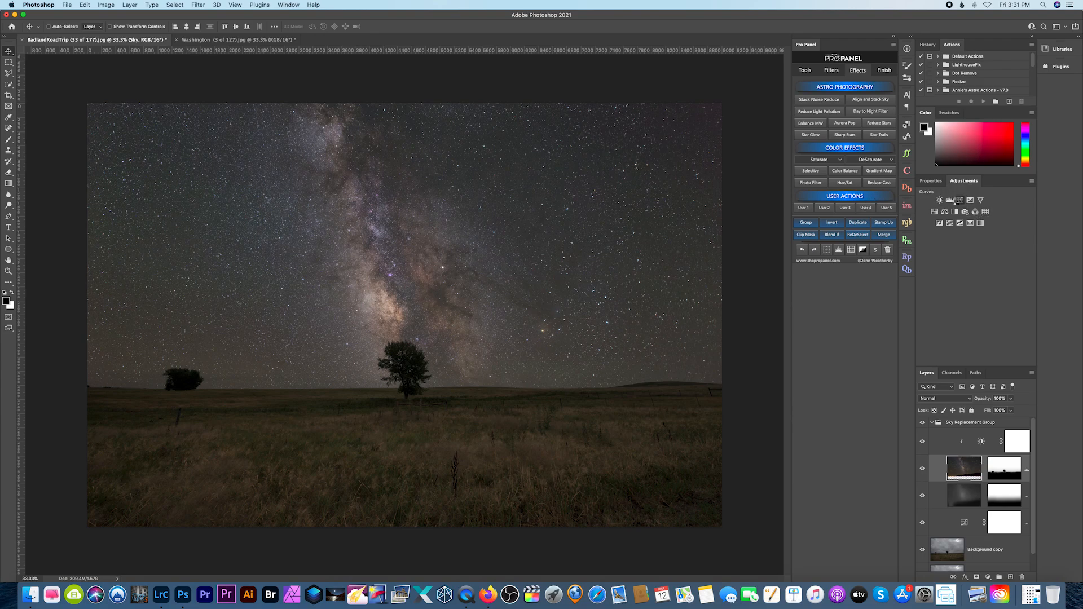
Add a Curves adjustment clipped to the sky layer, with a highlight point at input 174, output 200 and a shadow point at input 47, output 51
{"action": "left_click", "coordinate": [951, 200]}
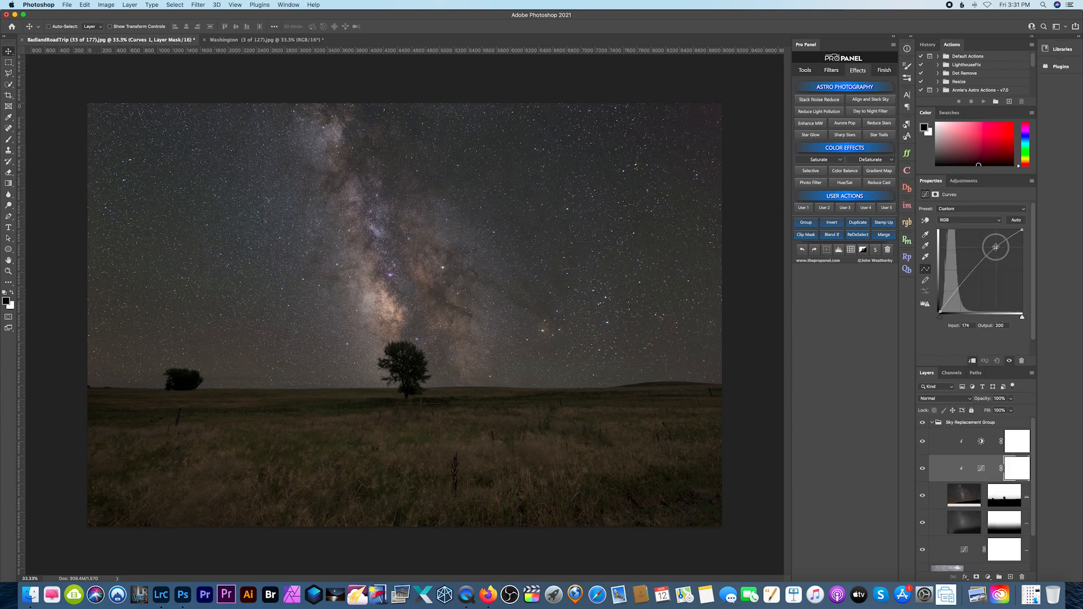
{"action": "left_click", "coordinate": [961, 290]}
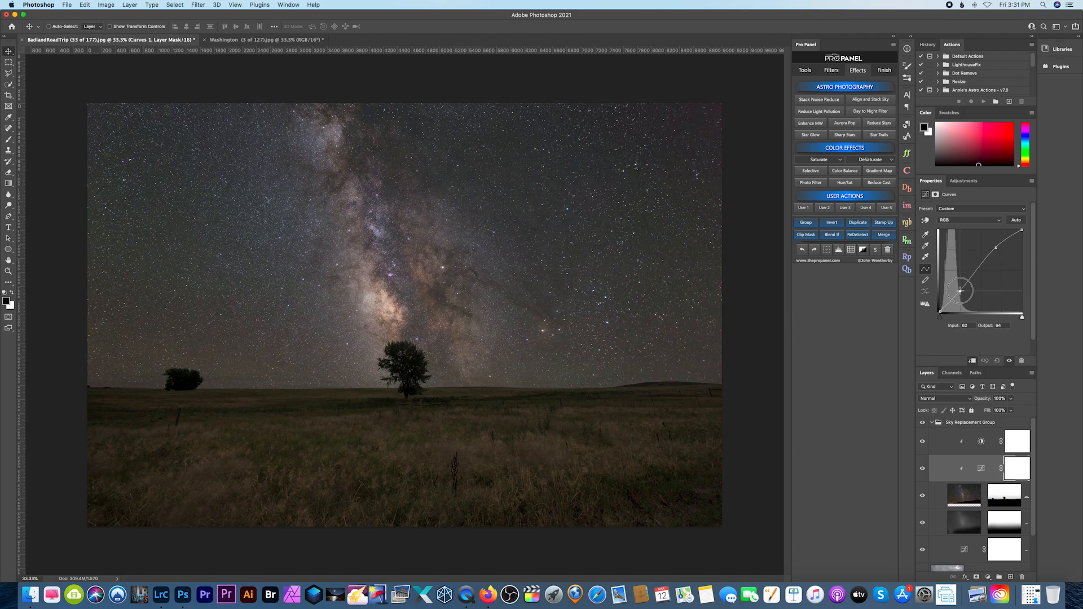
{"action": "left_click_drag", "start_coordinate": [960, 291], "coordinate": [954, 294]}
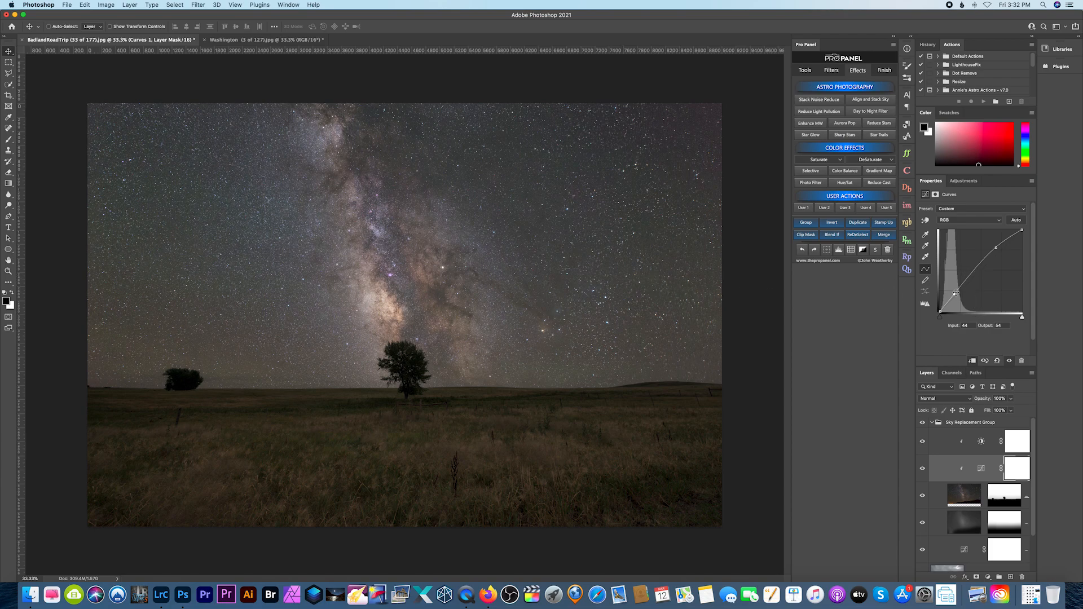
{"action": "left_click_drag", "start_coordinate": [954, 294], "coordinate": [956, 294]}
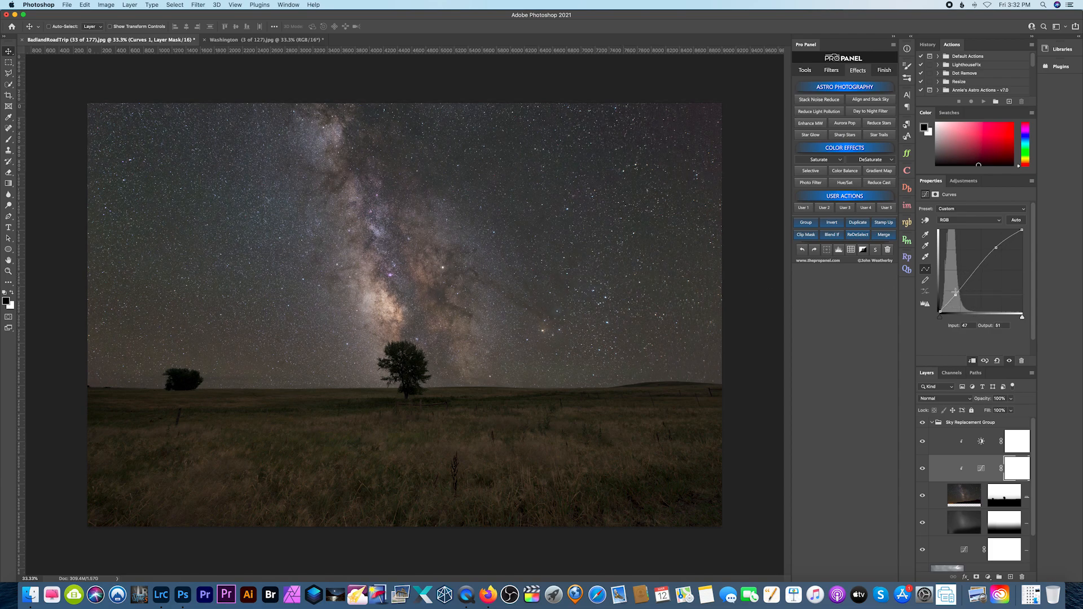
Stamp all visible layers into a new merged layer above the Sky Replacement Group
{"action": "left_click", "coordinate": [992, 428]}
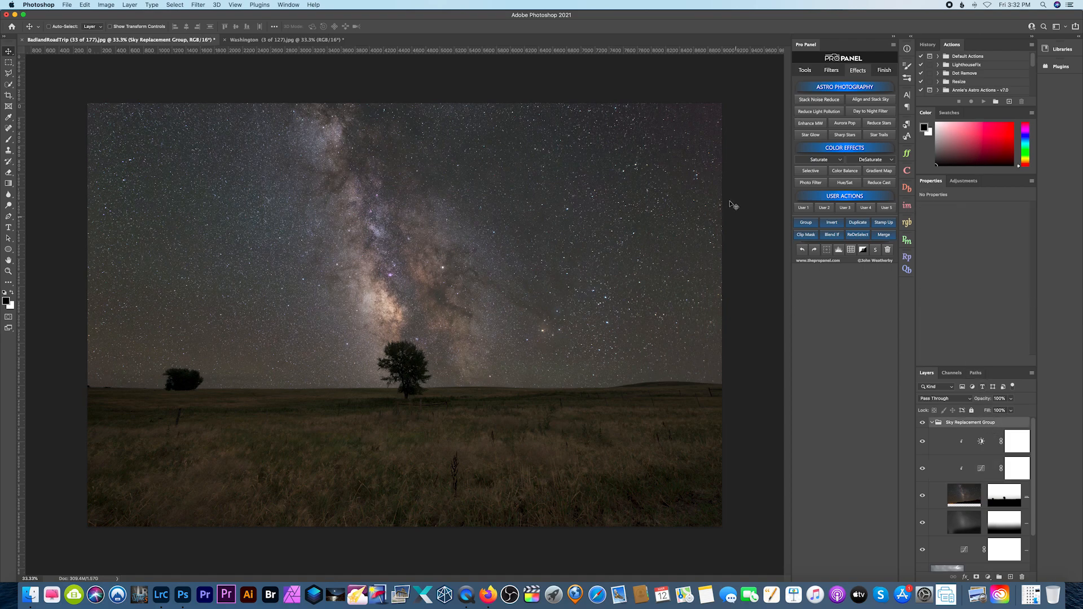
{"action": "left_click", "coordinate": [883, 224]}
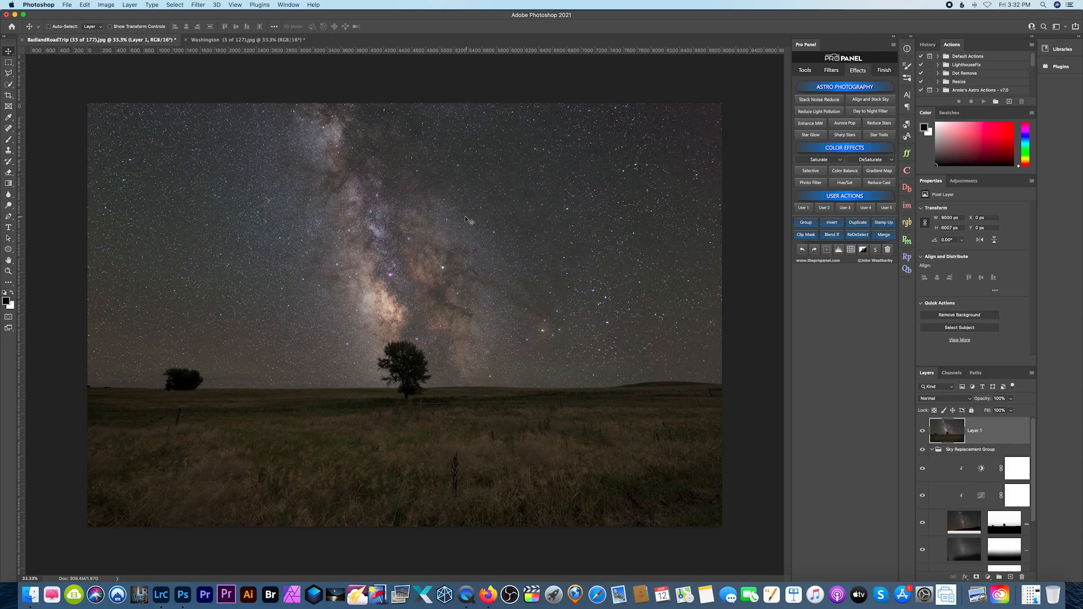